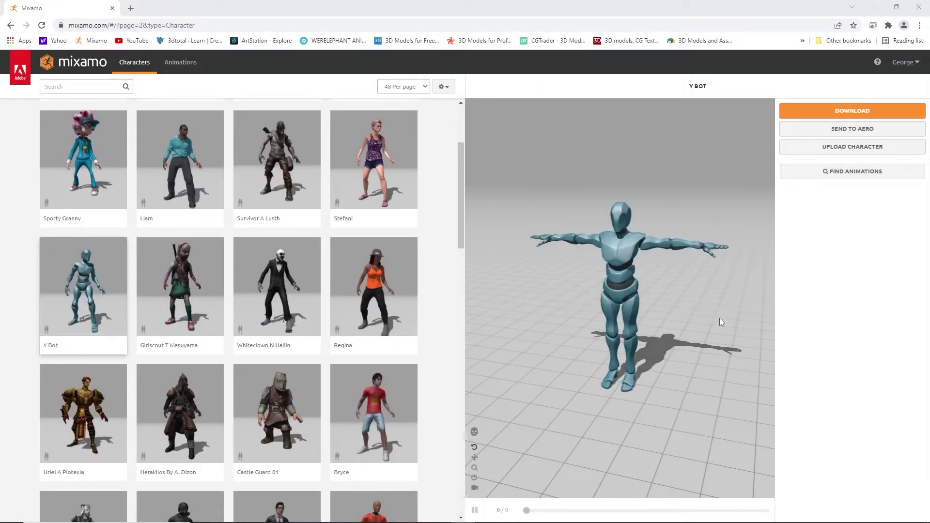
Step: Apply the Walking animation to the Y Bot with In Place ticked, and open the download settings
click(180, 65)
click(86, 91)
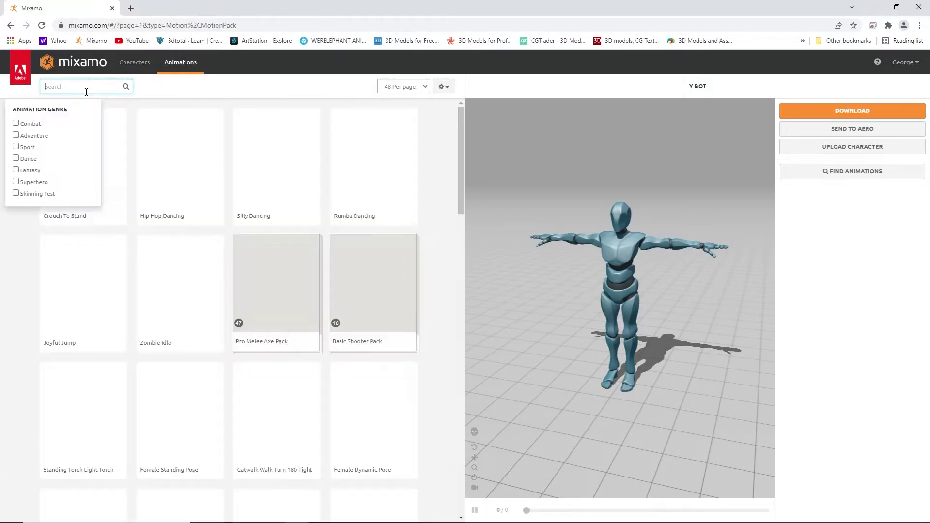
text(walk)
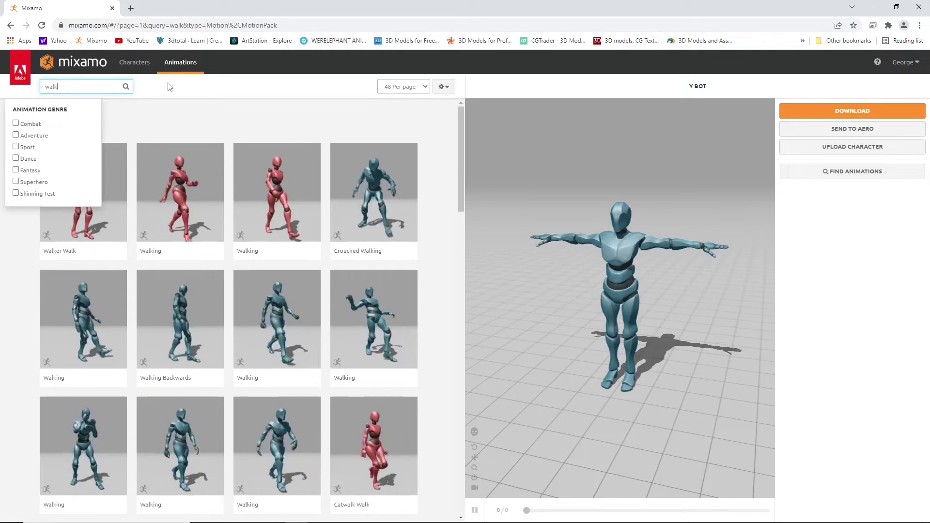
click(170, 86)
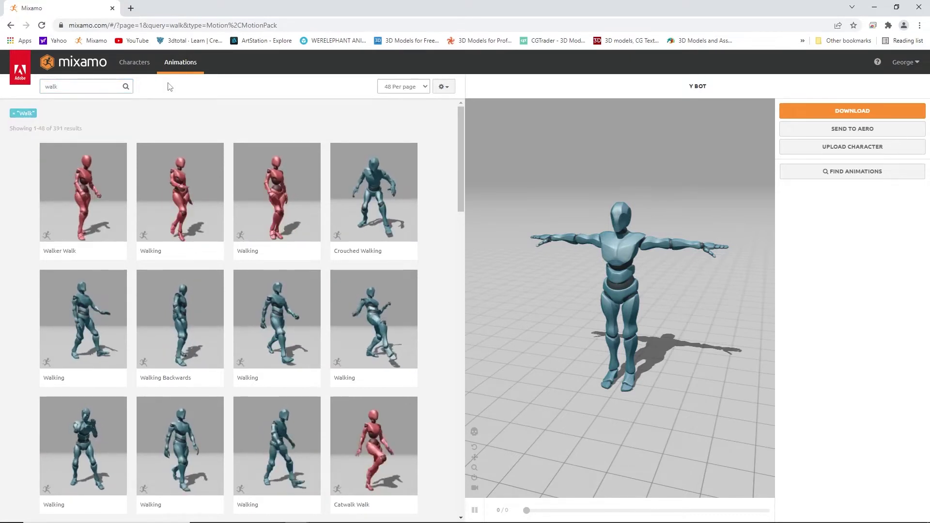
click(273, 302)
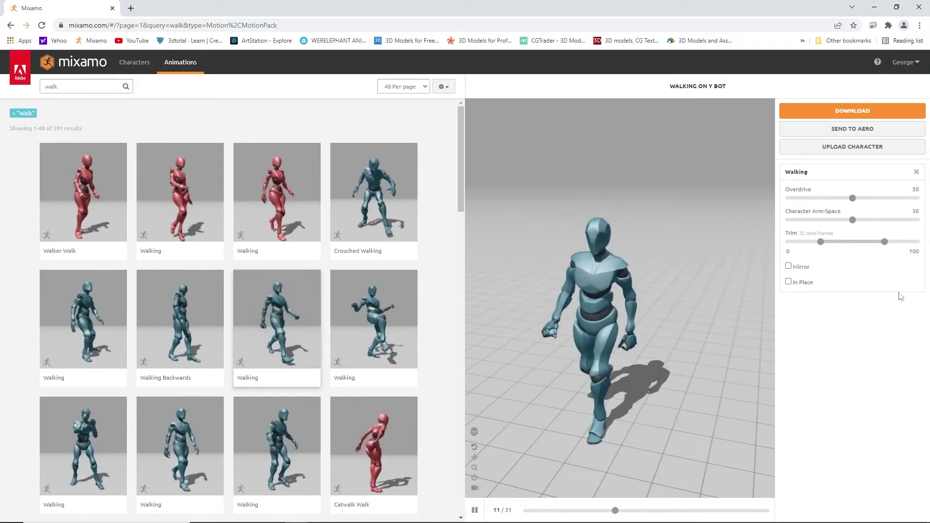
click(788, 282)
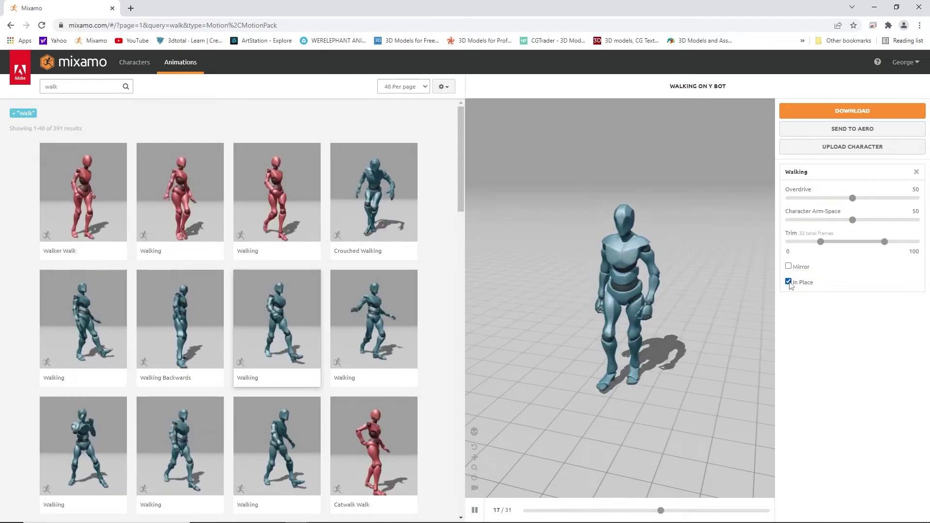
click(844, 110)
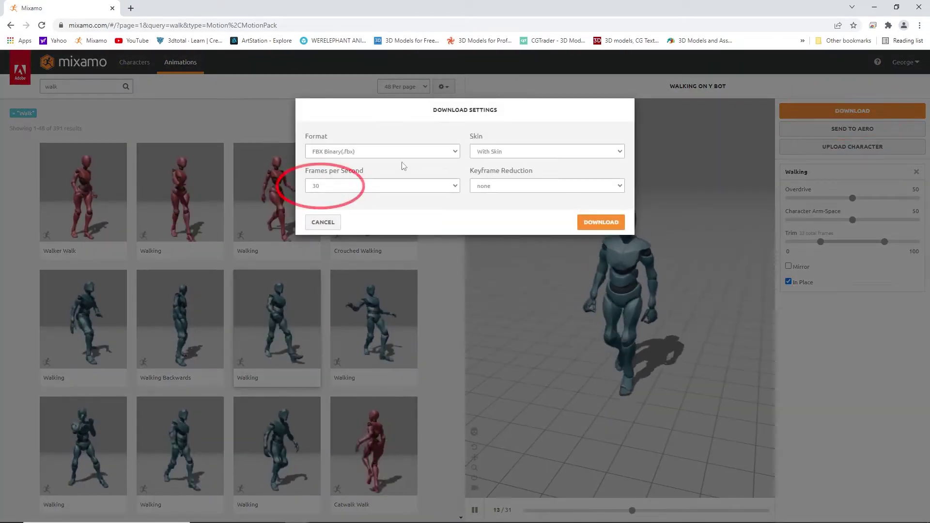
Step: Set the frame rate to 24 fps and download the walking animation
click(405, 187)
click(401, 201)
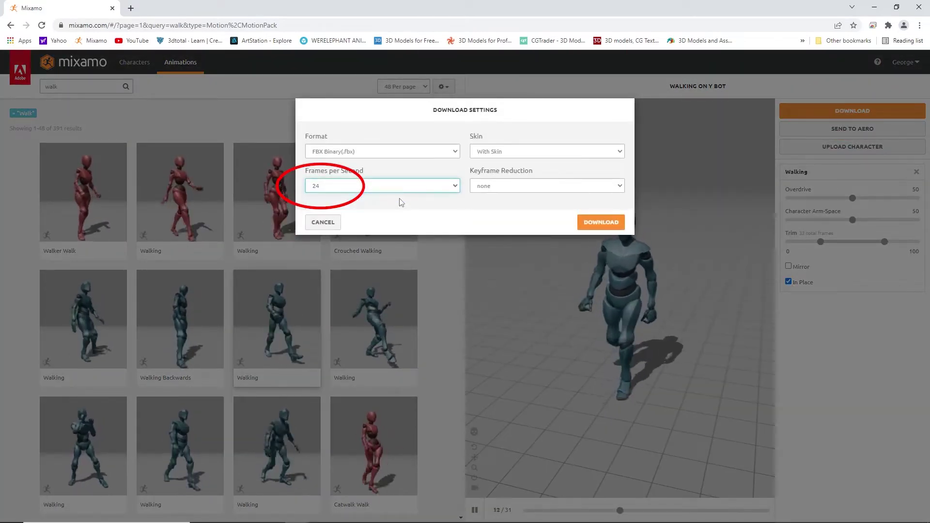
click(603, 223)
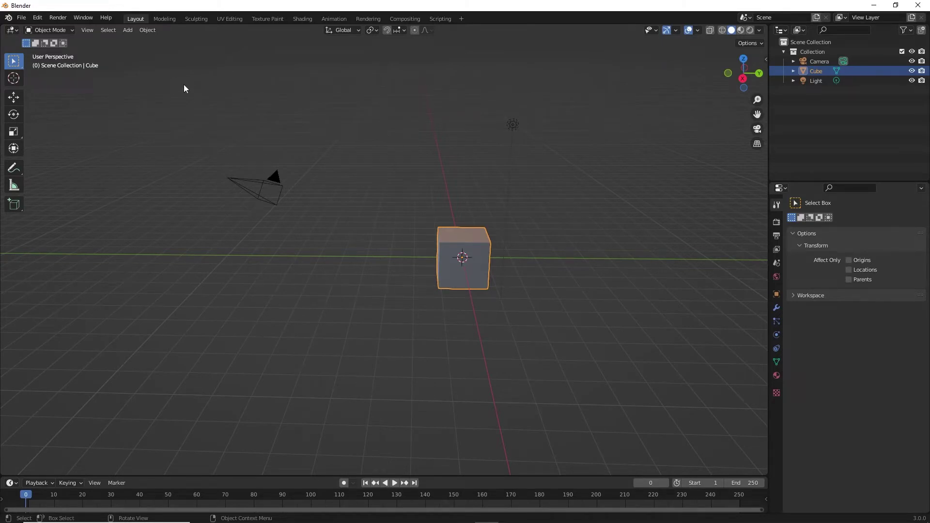
Step: Delete the default camera, cube and light, then switch to the Top view and recentre it
drag(186, 77, 627, 365)
key(Delete)
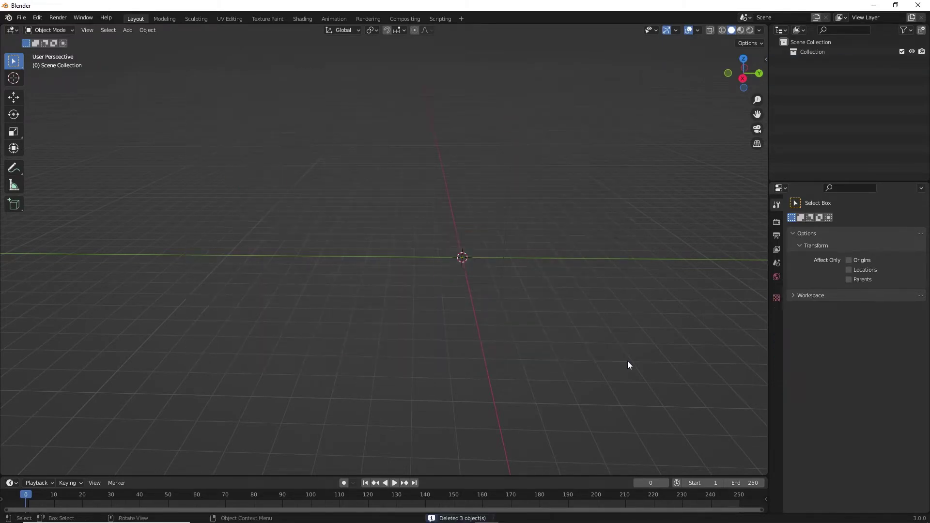
click(83, 30)
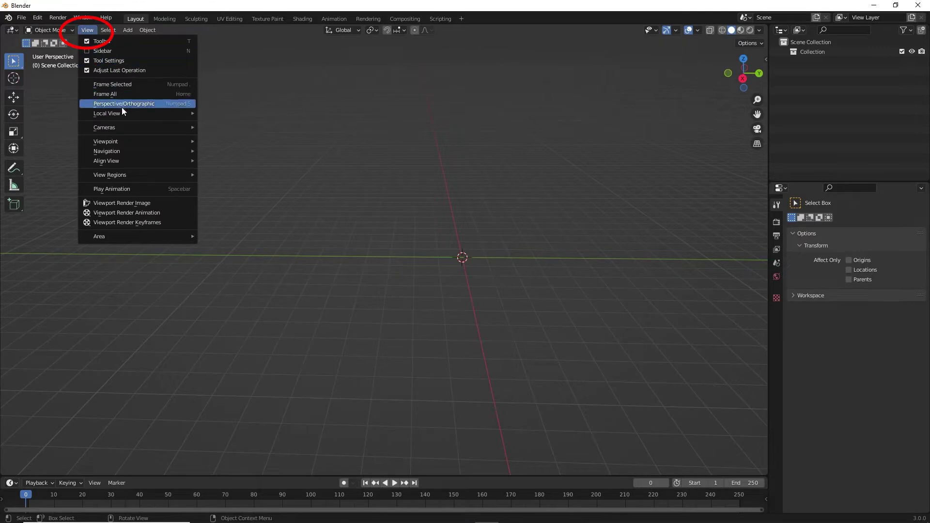
mouse_move(121, 142)
click(239, 160)
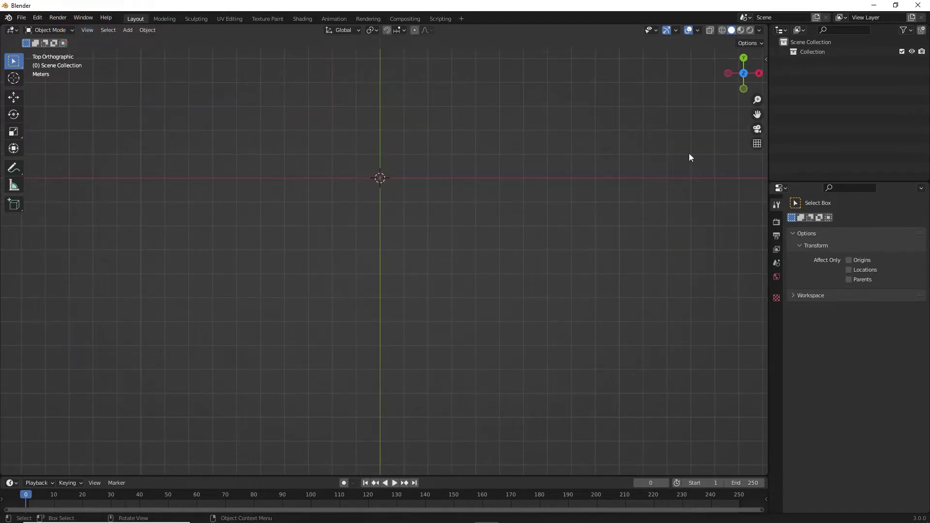
drag(758, 115, 771, 166)
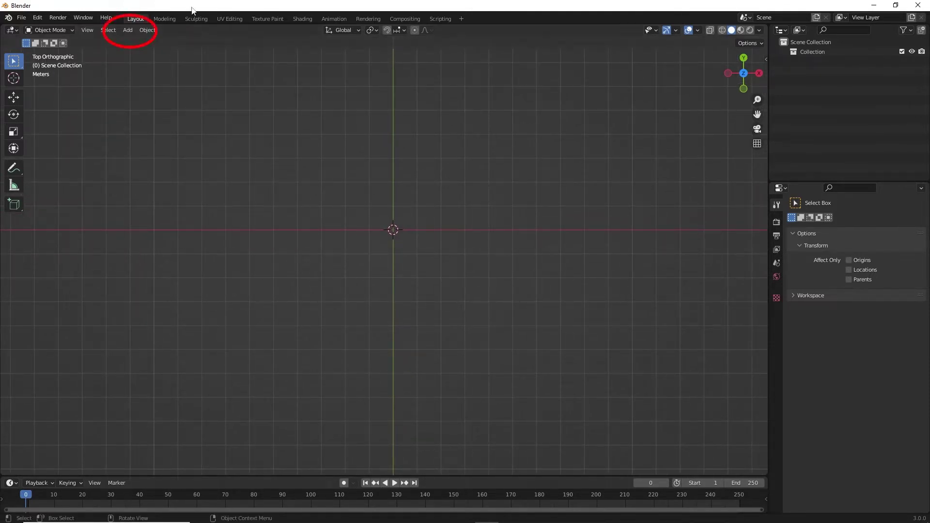
Step: Add a Path curve at the origin and select the new NurbsPath
click(128, 30)
mouse_move(145, 51)
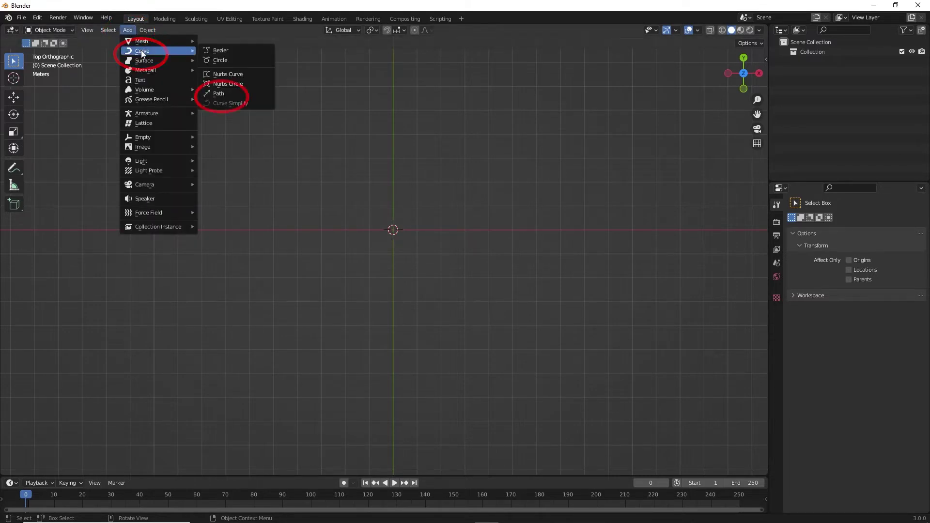
click(219, 93)
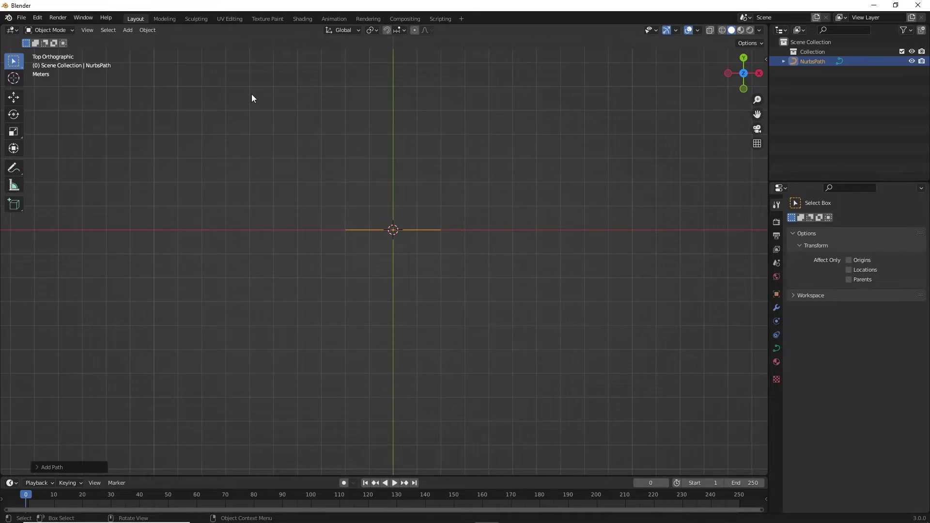
click(407, 229)
drag(333, 205, 476, 266)
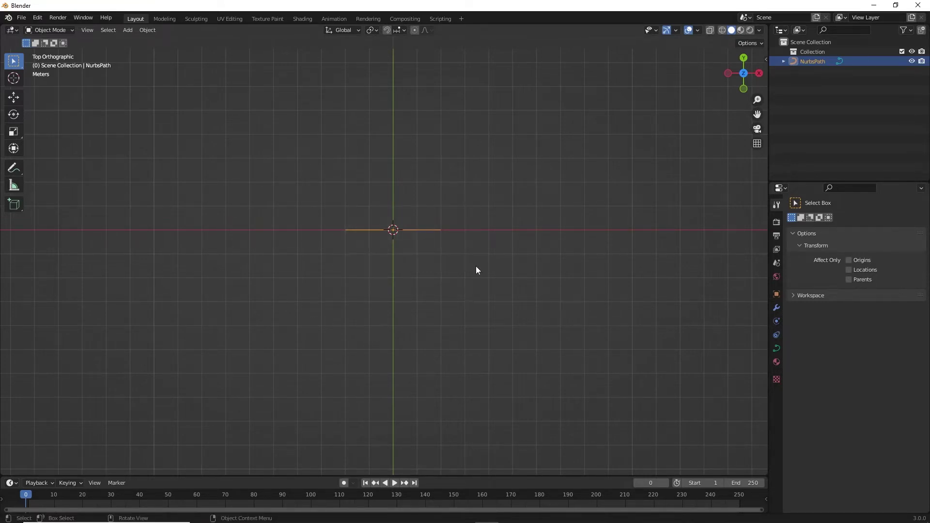
Step: In Edit Mode, move the NurbsPath's leftmost, middle and right control points to bend it into a zigzag
click(66, 31)
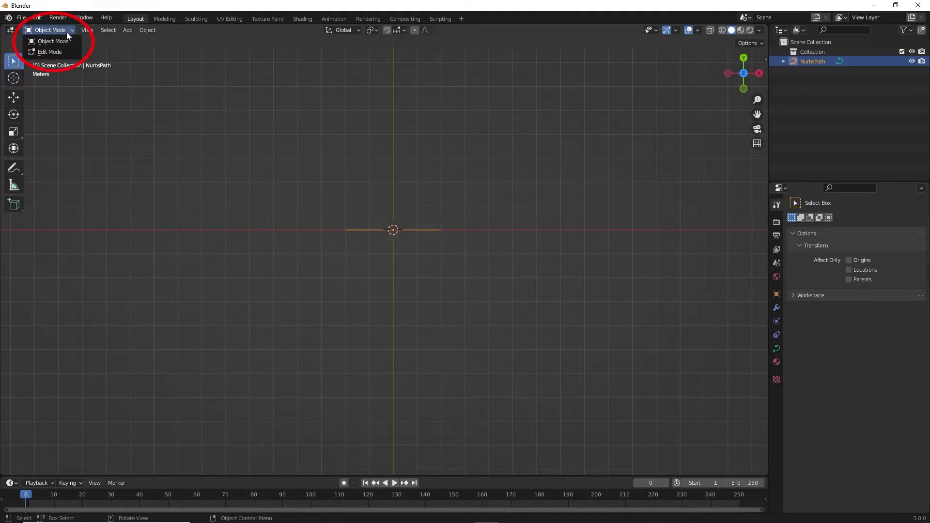
click(67, 52)
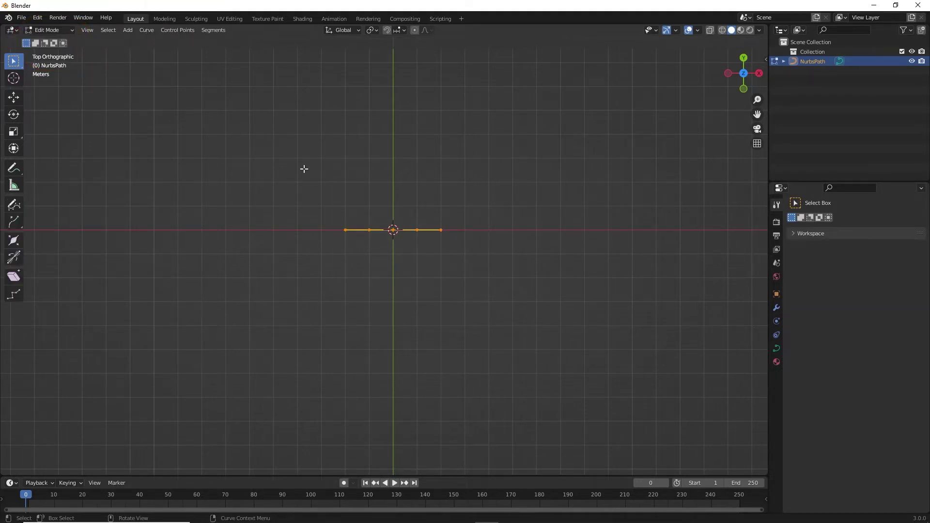
key(shift+space)
key(g)
click(346, 230)
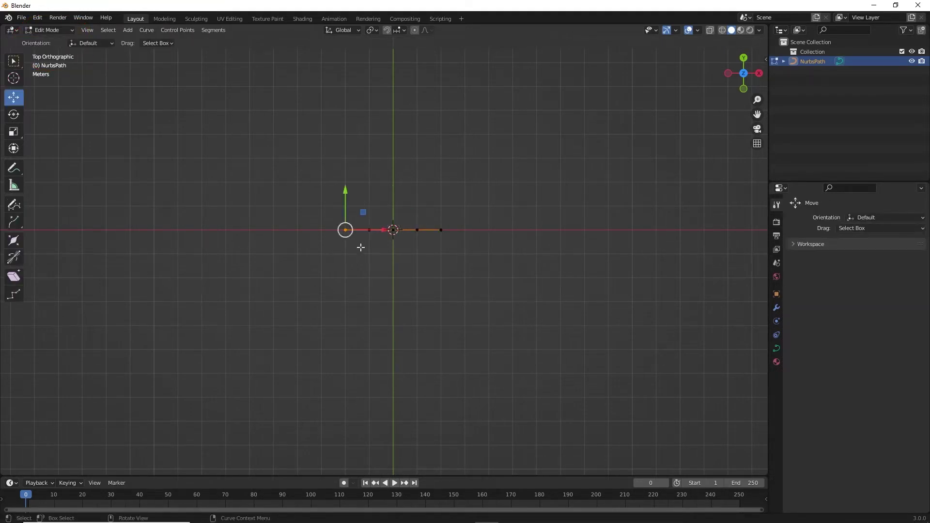
drag(347, 231, 276, 265)
drag(393, 218, 415, 249)
click(277, 266)
drag(277, 227, 277, 210)
drag(417, 211, 527, 237)
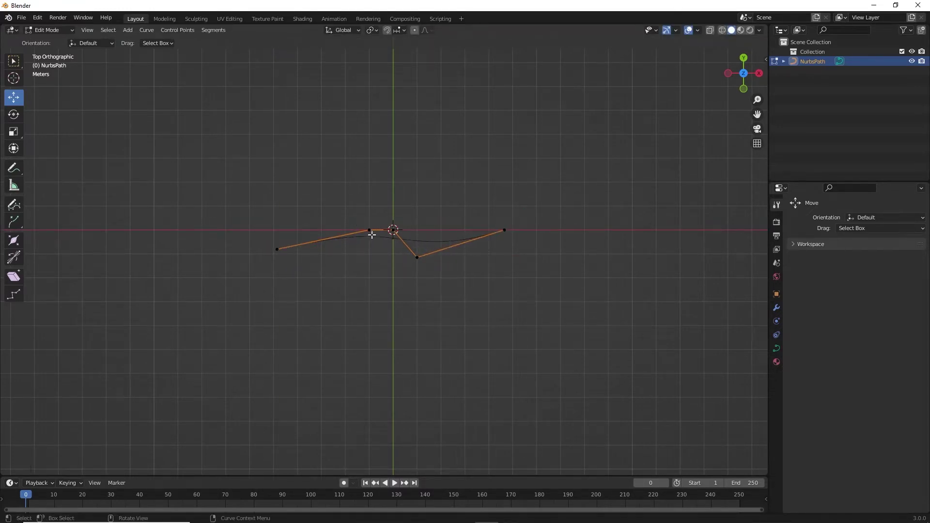
drag(361, 217, 345, 231)
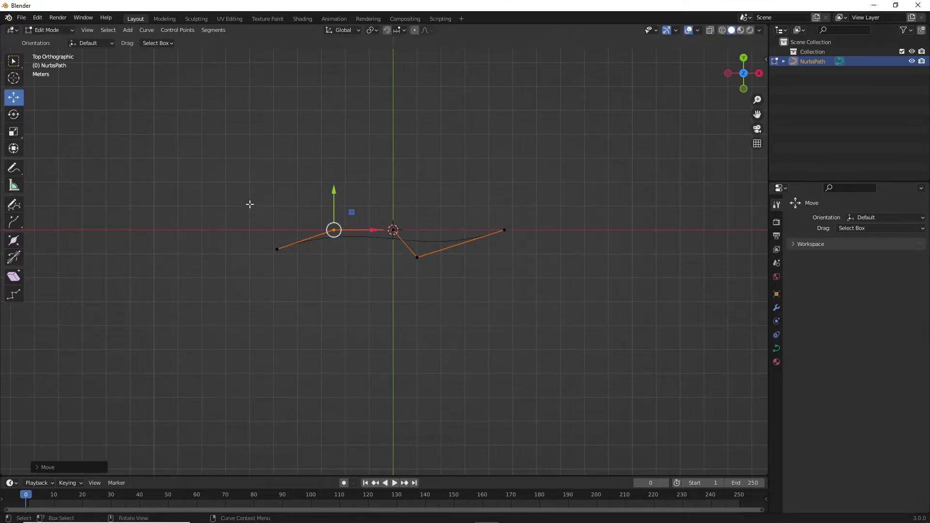
drag(263, 204, 348, 300)
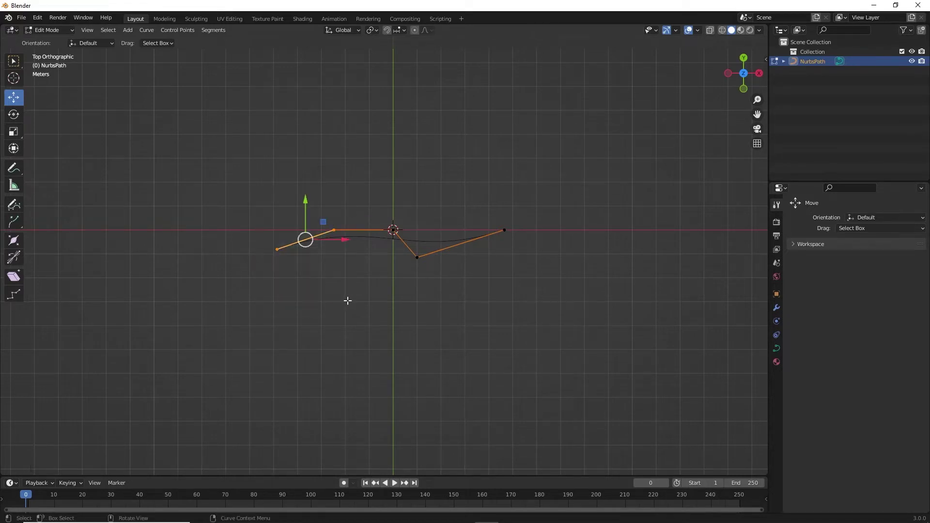
Step: Subdivide the selected path segment and raise the leftmost control point
right_click(298, 254)
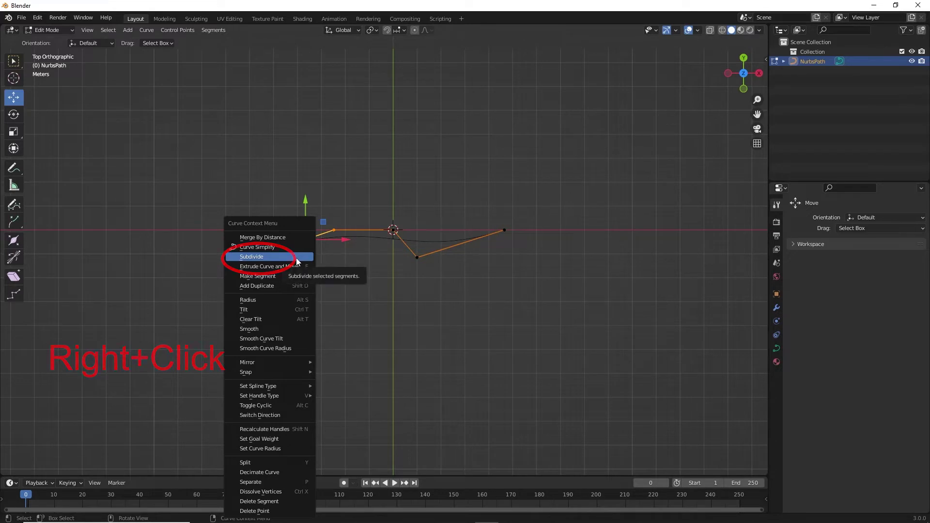
click(297, 257)
click(296, 257)
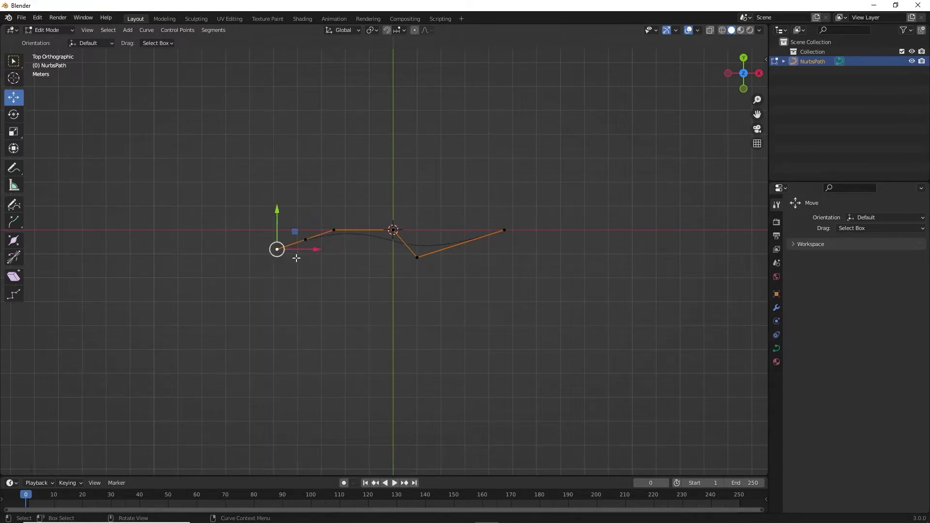
drag(262, 222, 339, 270)
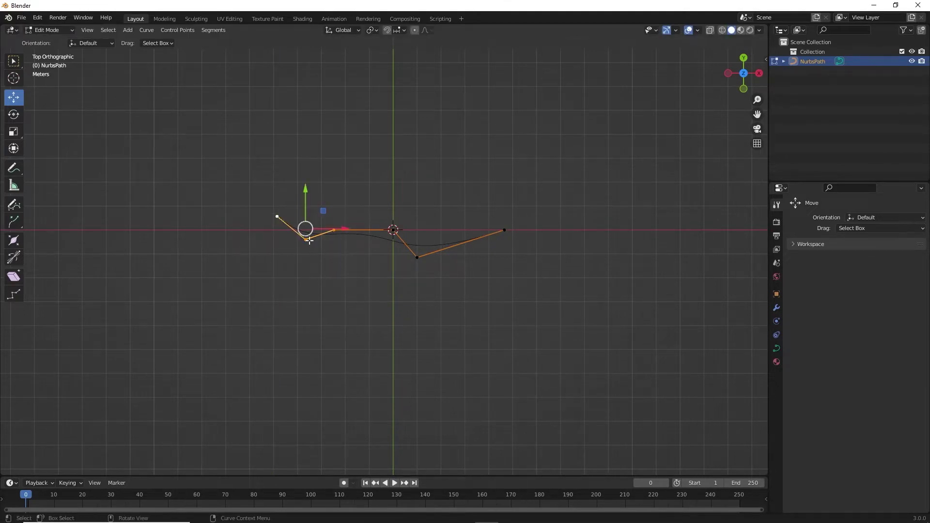
Step: Subdivide the left segments again, slide the new points right (one by about 0.91 m), then deselect
right_click(295, 235)
click(294, 232)
click(277, 216)
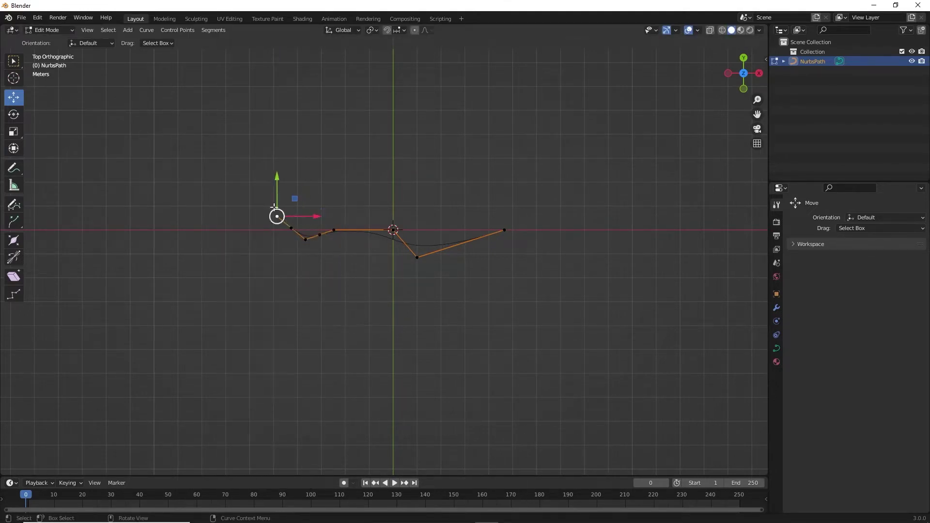
drag(249, 196, 263, 258)
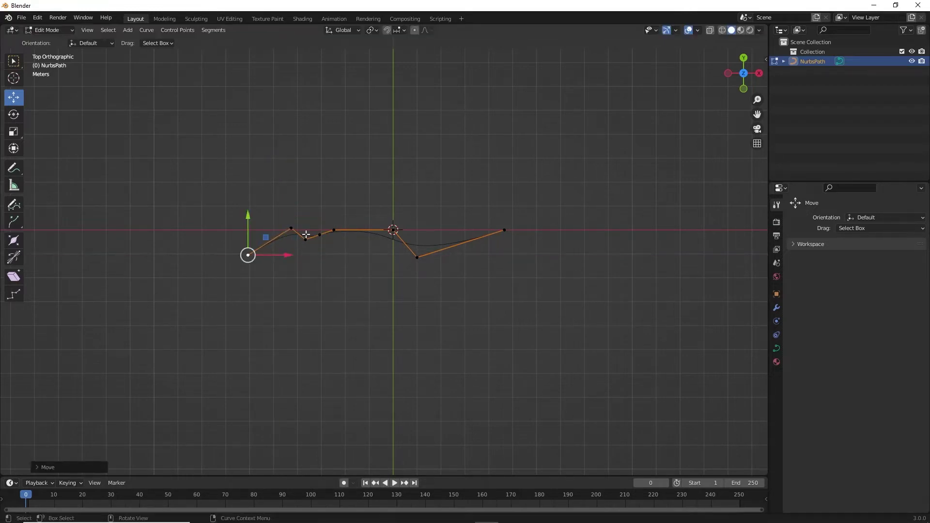
click(334, 231)
drag(355, 230, 398, 231)
drag(410, 277, 478, 258)
drag(315, 217, 370, 252)
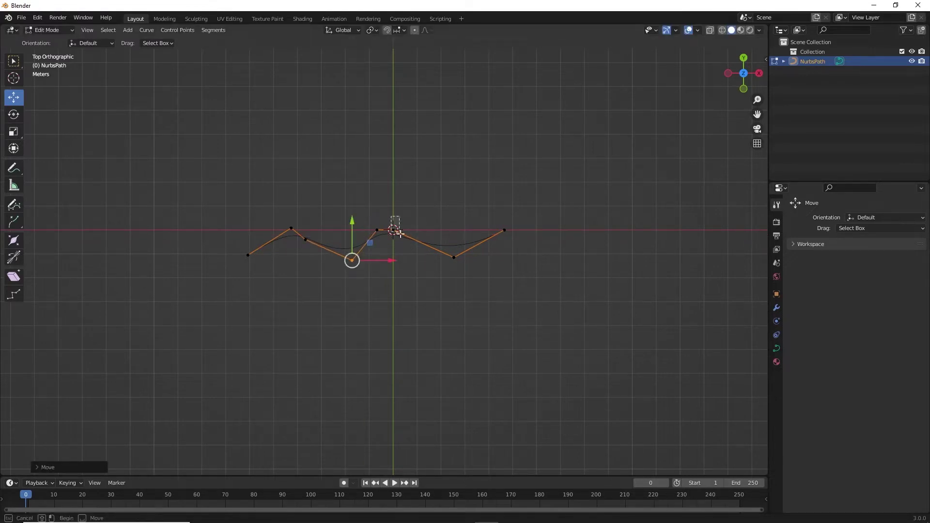
click(391, 229)
drag(418, 230, 453, 231)
click(473, 169)
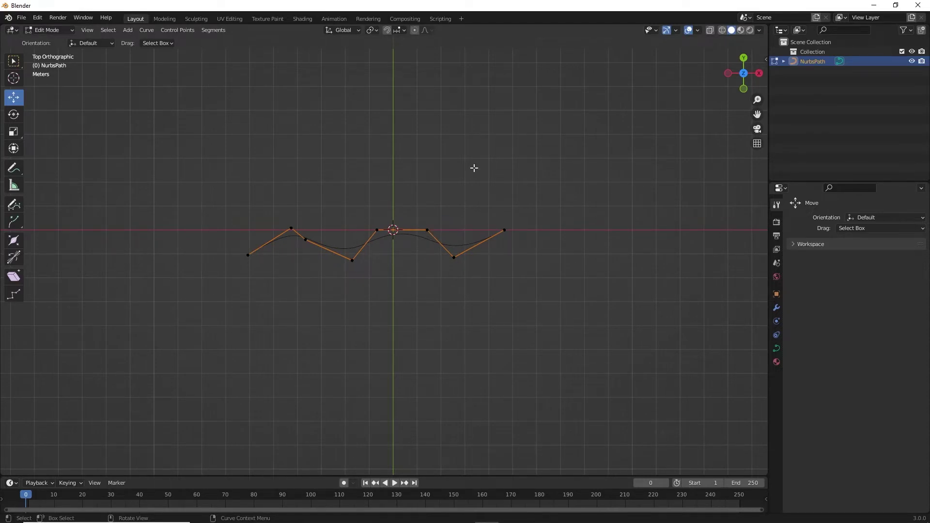
Step: Return the NurbsPath to Object Mode and orbit from Top to a perspective view
click(58, 31)
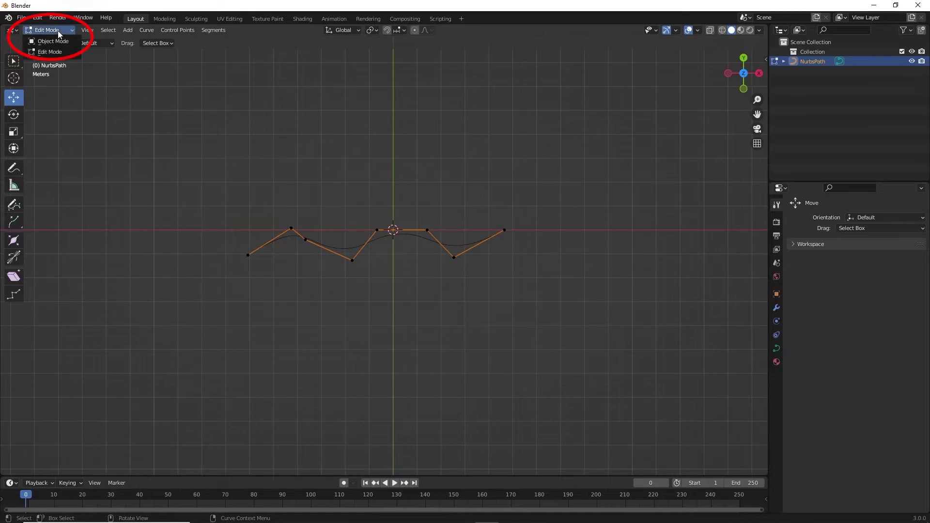
click(57, 39)
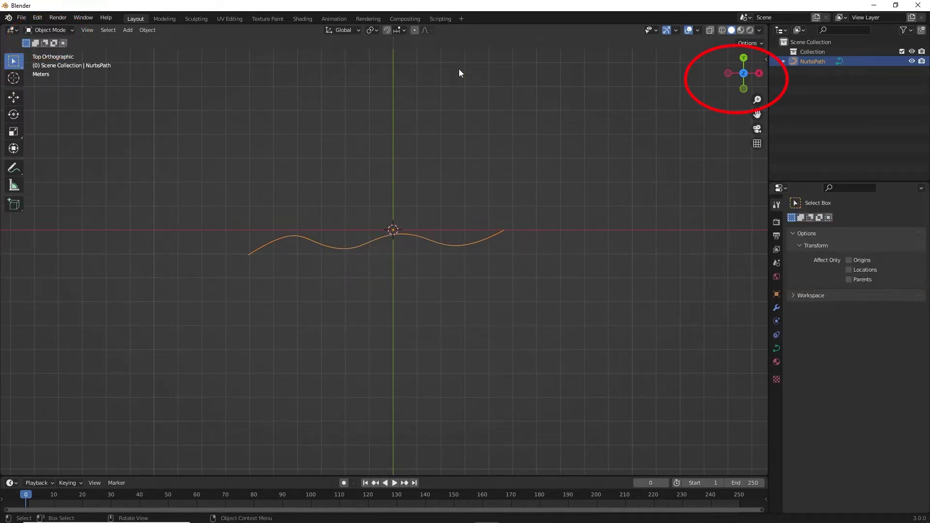
mouse_move(729, 79)
mouse_down()
mouse_move(708, 46)
mouse_move(734, 80)
mouse_up()
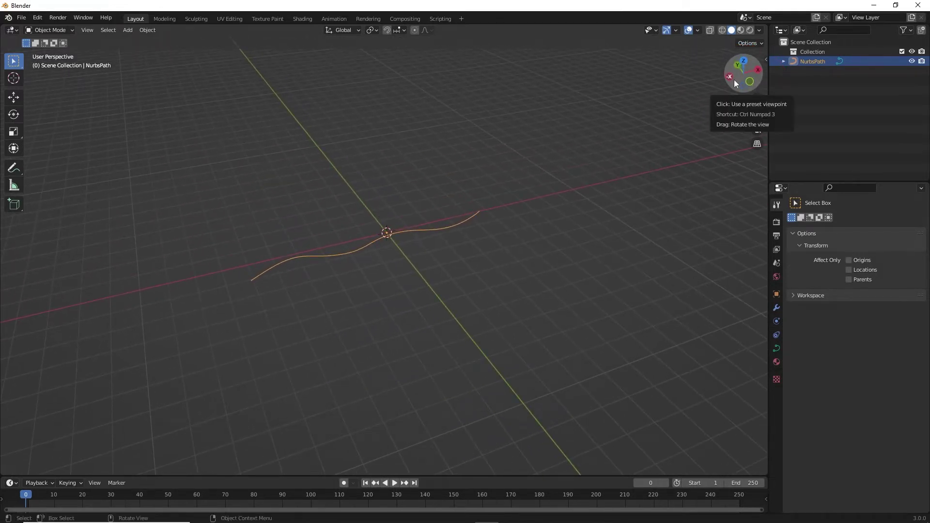
Step: Add a Cone mesh at the origin
click(122, 29)
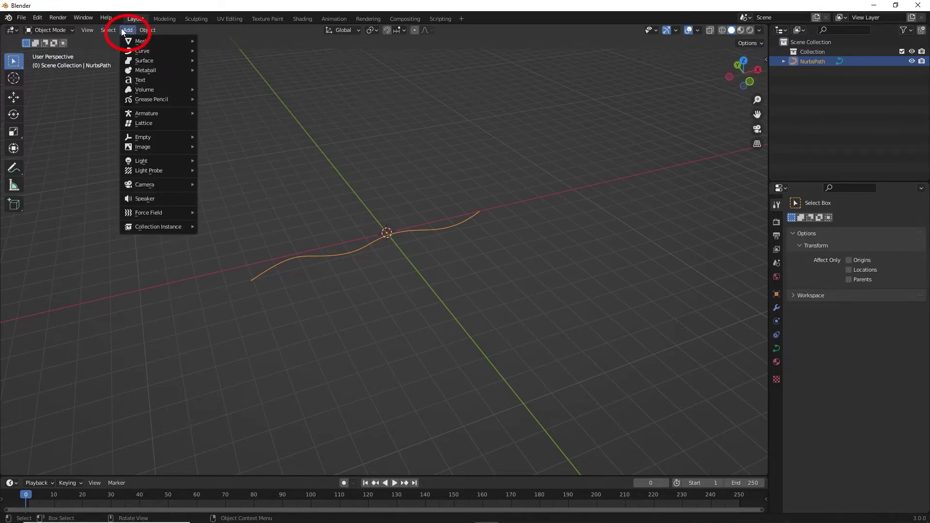
mouse_move(137, 42)
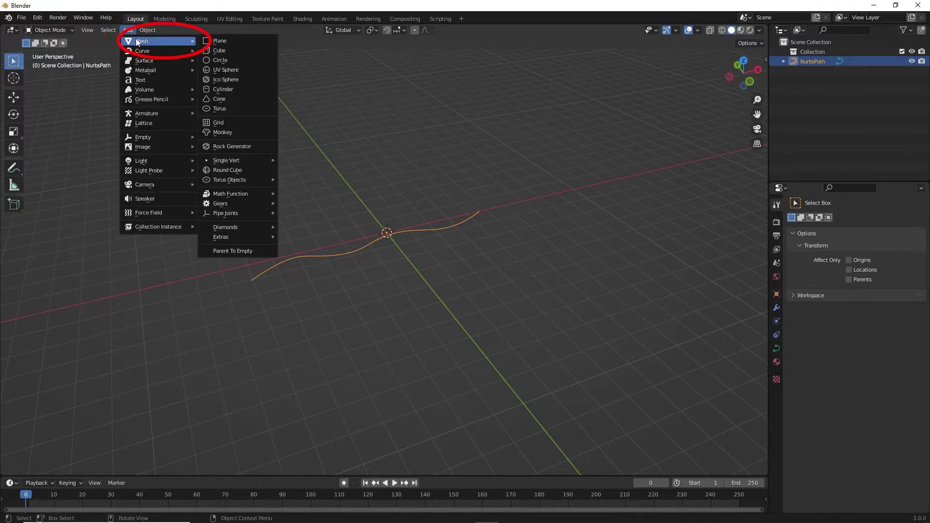
click(235, 99)
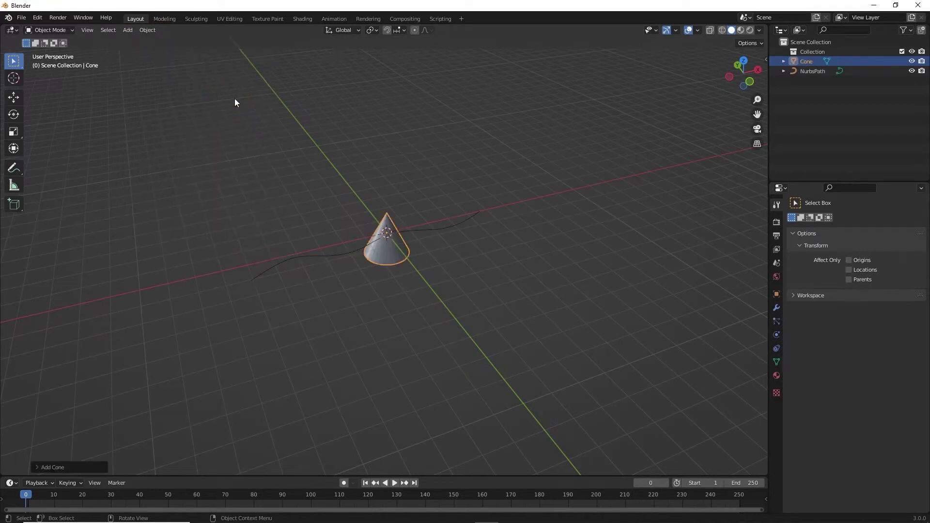
Step: Give the Cone a Follow Path constraint targeting NurbsPath, picked with the eyedropper
click(778, 349)
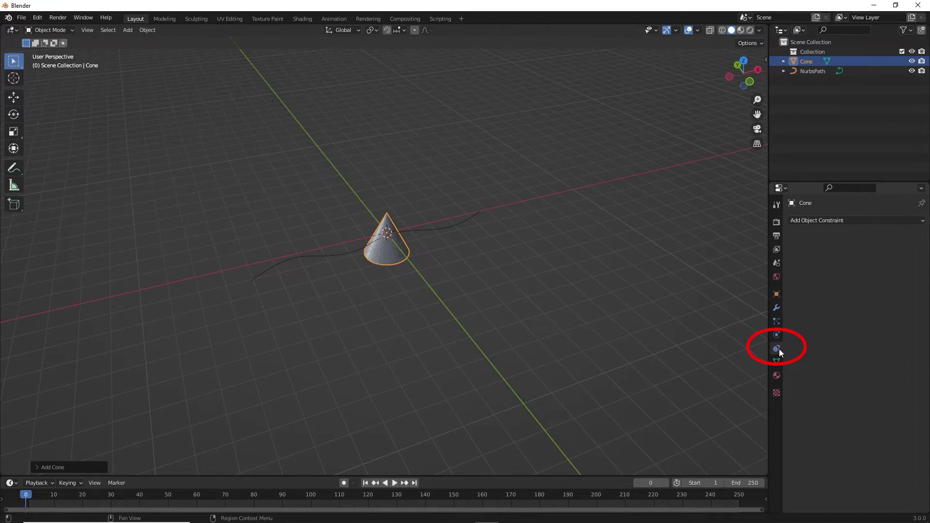
click(839, 221)
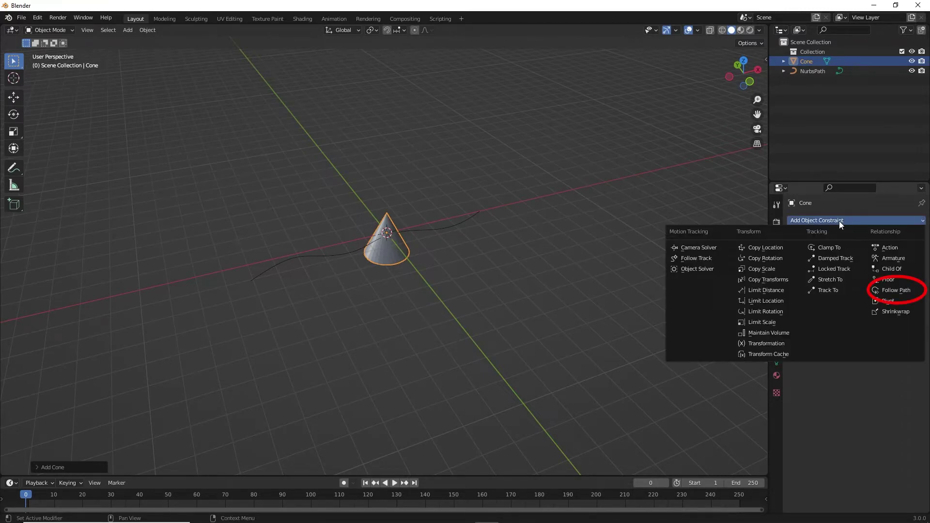
click(895, 289)
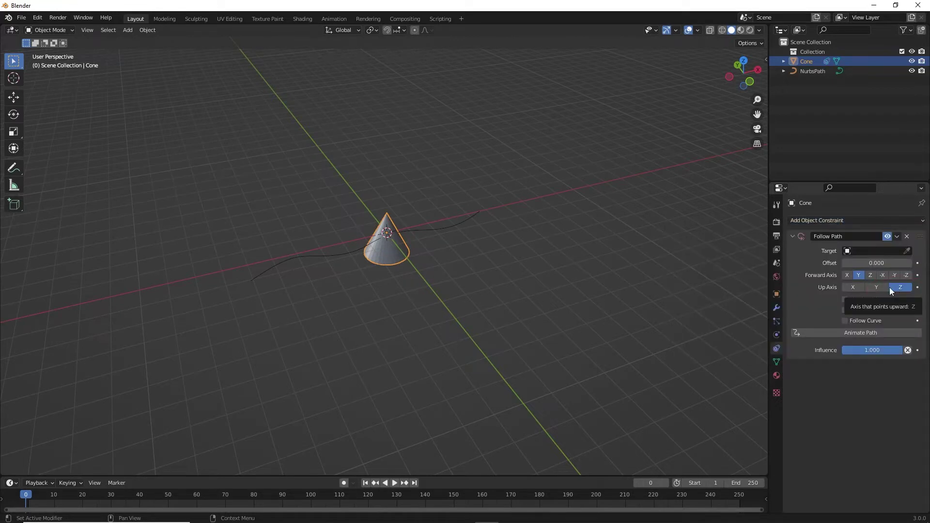
click(872, 251)
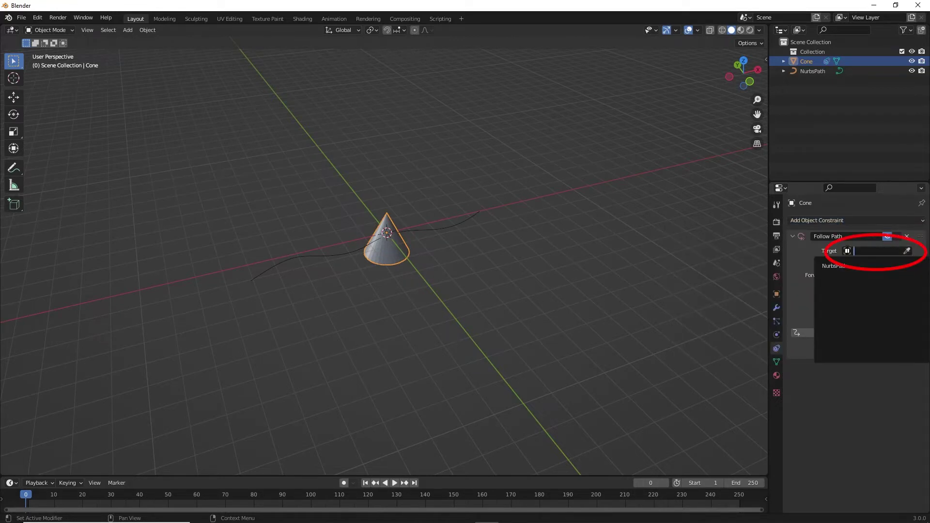
click(907, 251)
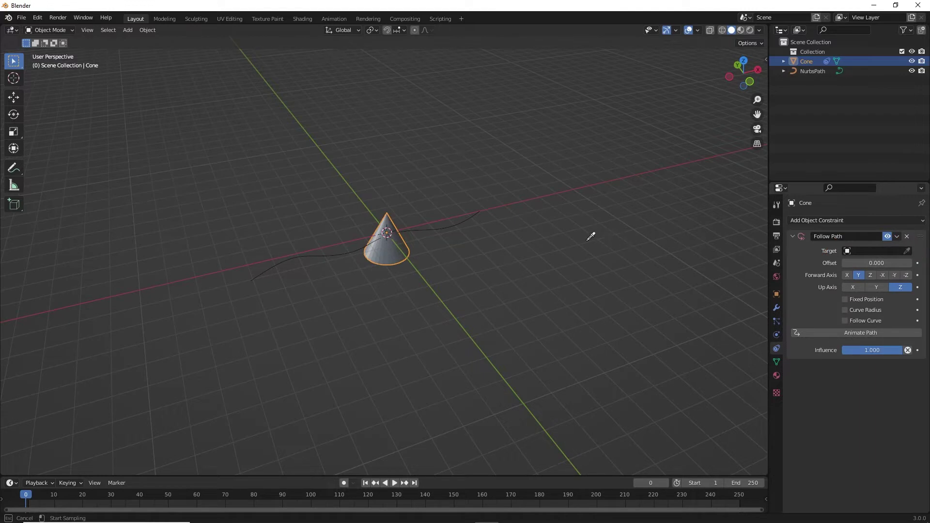
click(464, 224)
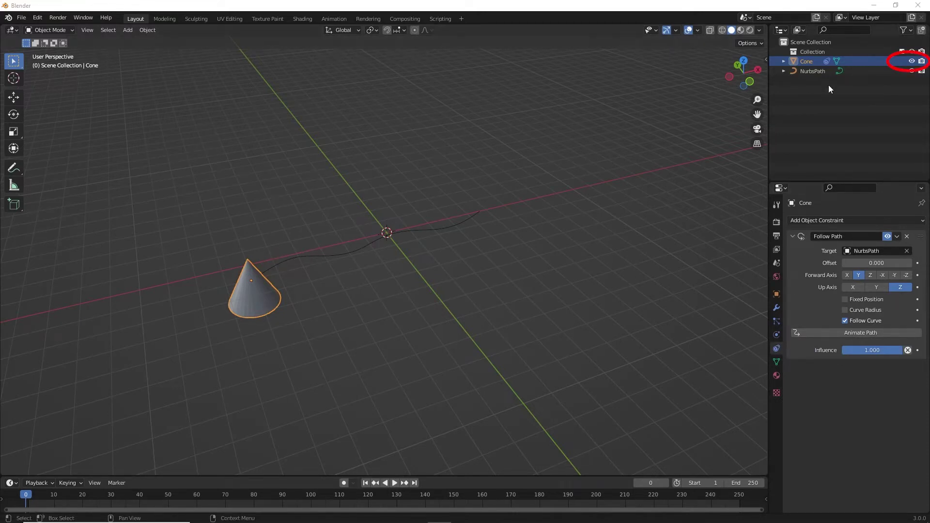
Step: Hide the Cone, select the NurbsPath and enter Edit Mode
click(911, 61)
click(812, 71)
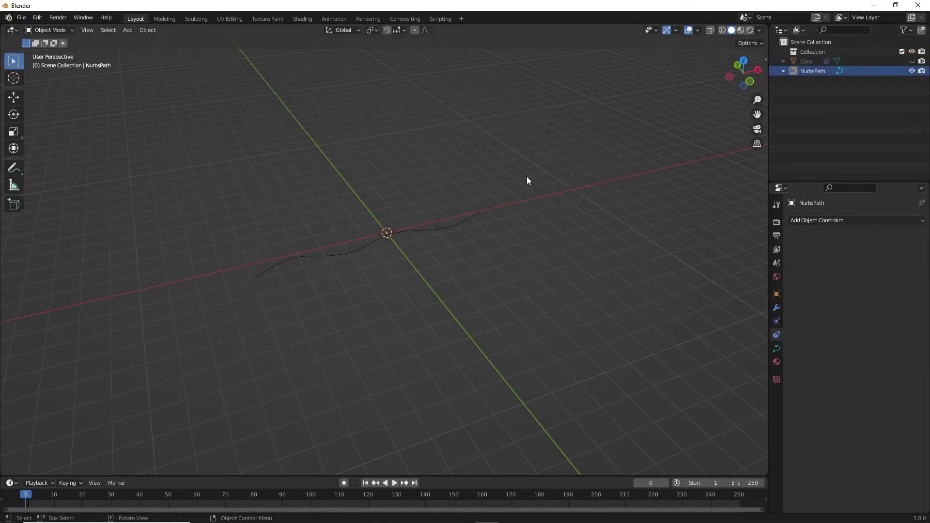
click(447, 227)
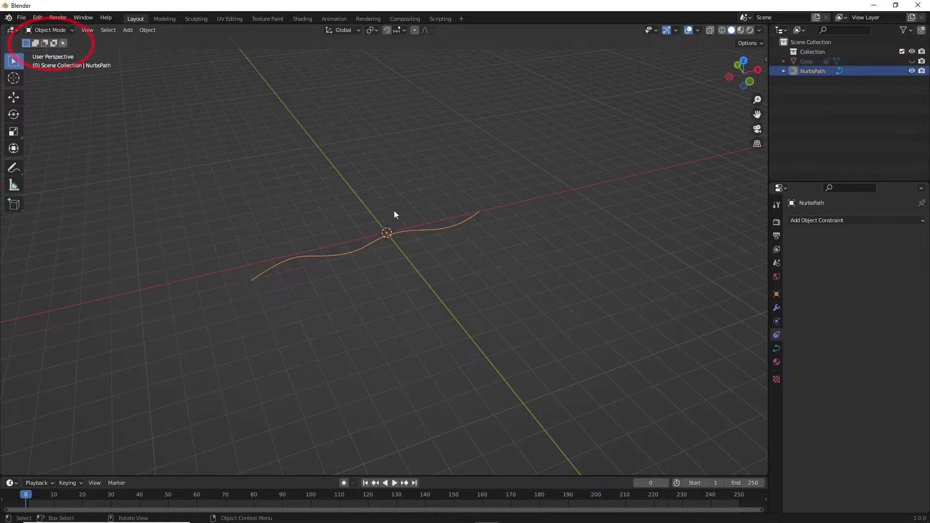
click(63, 29)
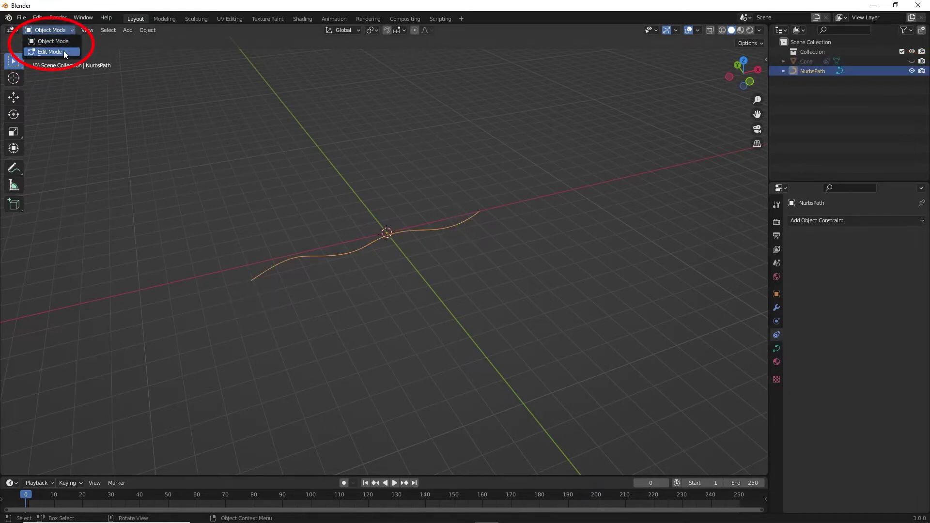
click(63, 50)
Step: Switch Direction on all the path's points, return to Object Mode and unhide the Cone
drag(210, 177, 552, 325)
click(213, 30)
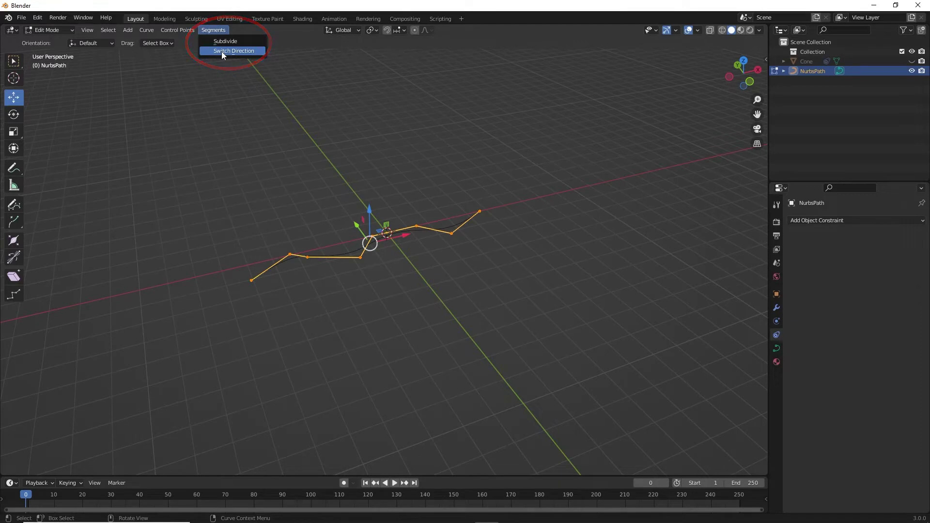
click(222, 52)
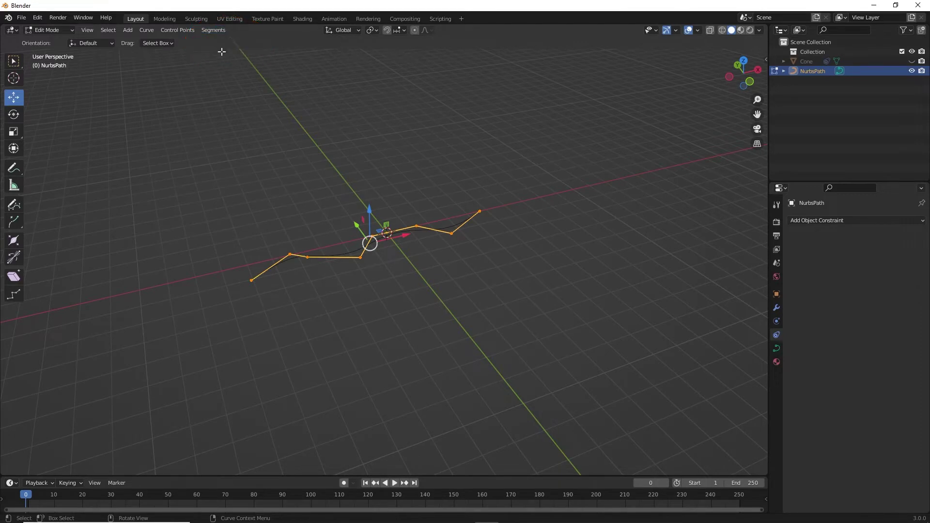
click(49, 31)
click(49, 40)
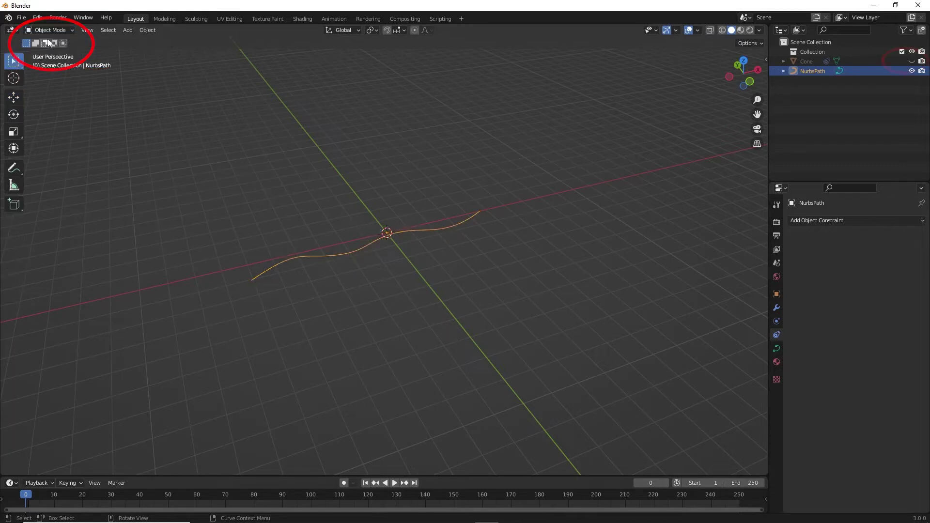
click(912, 61)
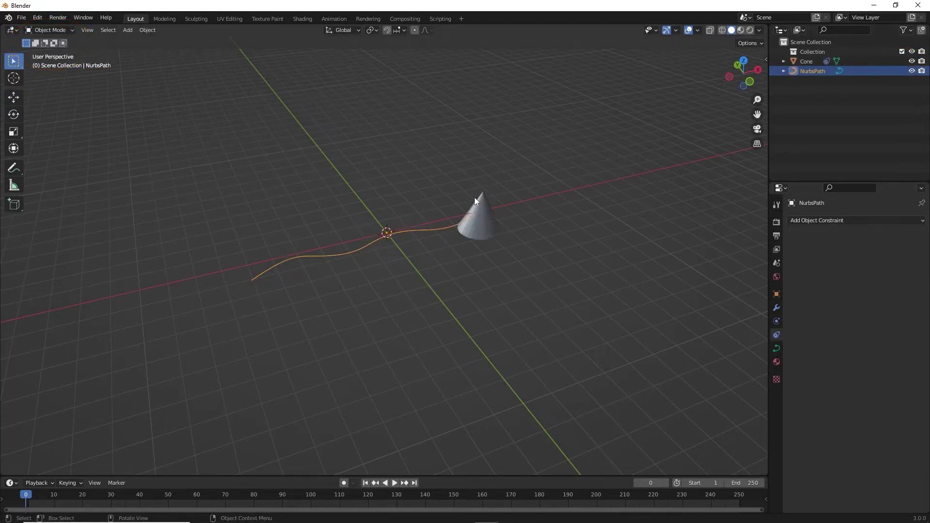
Step: Select the Cone and tilt it around the Y axis with the Rotate tool
click(480, 210)
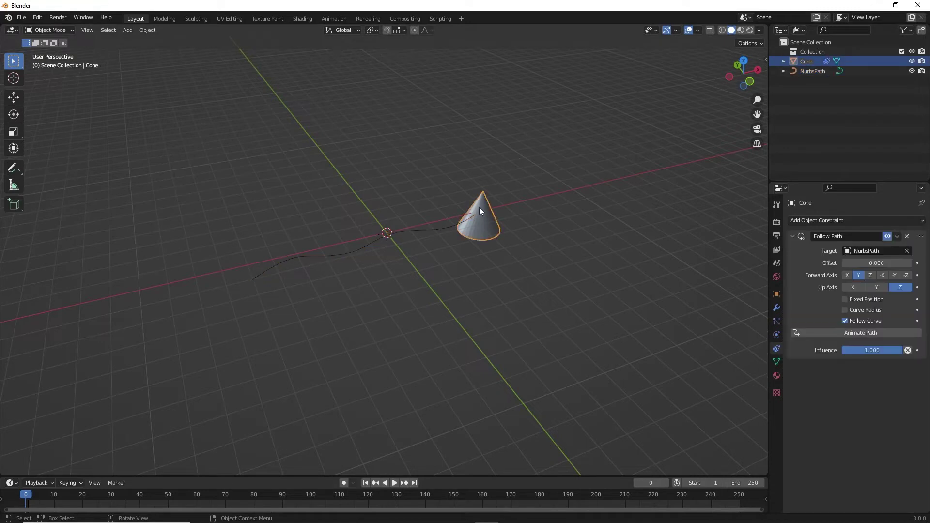
click(19, 116)
drag(468, 192, 365, 244)
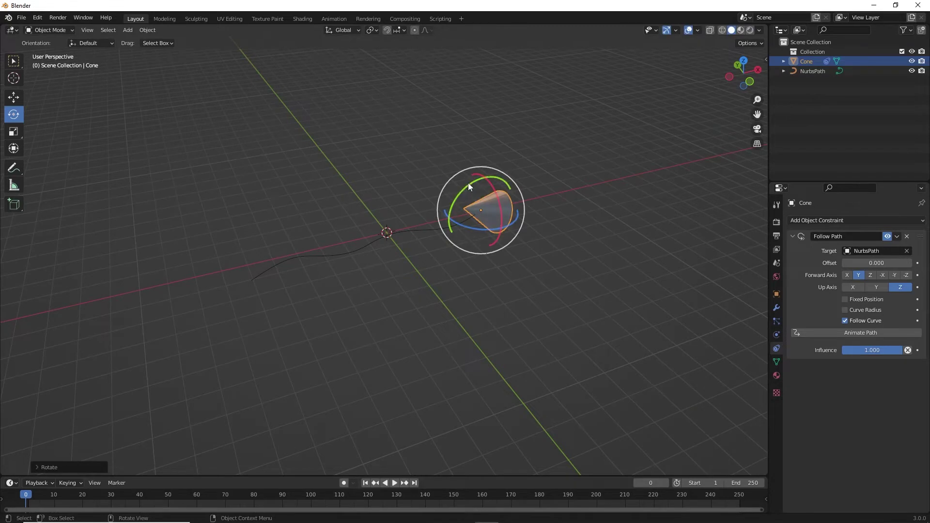
drag(468, 185, 480, 221)
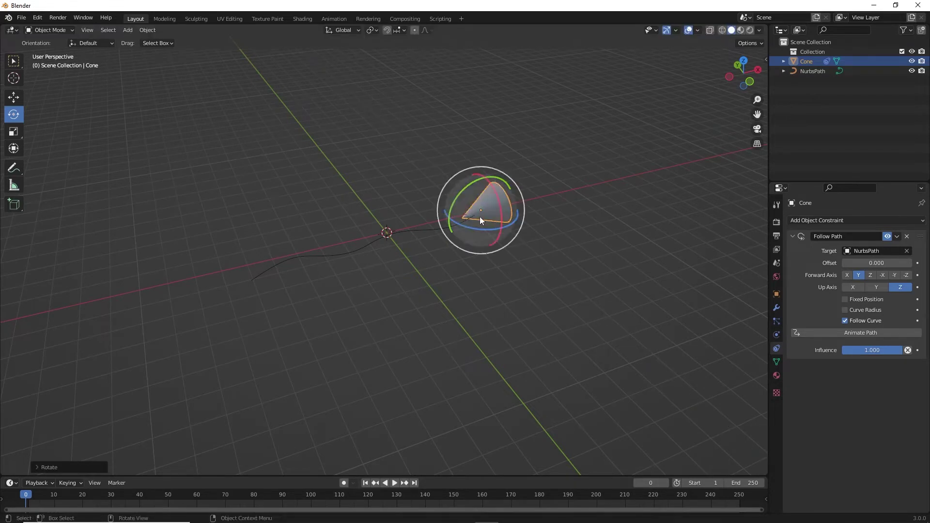
scroll(480, 216, up, 5)
drag(743, 72, 744, 72)
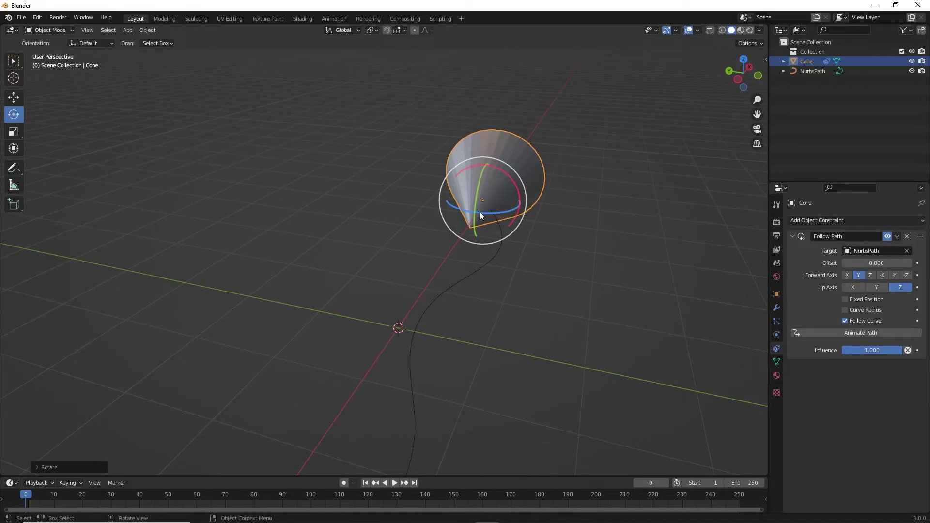
Step: Turn the Cone vertically and freely until its tip meets the path's right-hand end, then deselect
mouse_move(479, 211)
mouse_down()
mouse_move(494, 206)
mouse_move(487, 198)
mouse_up()
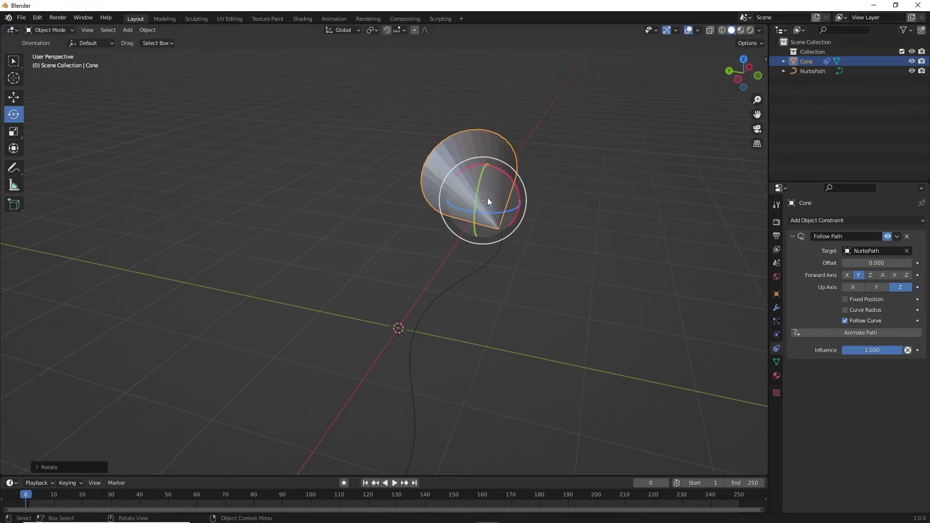
drag(757, 99, 757, 80)
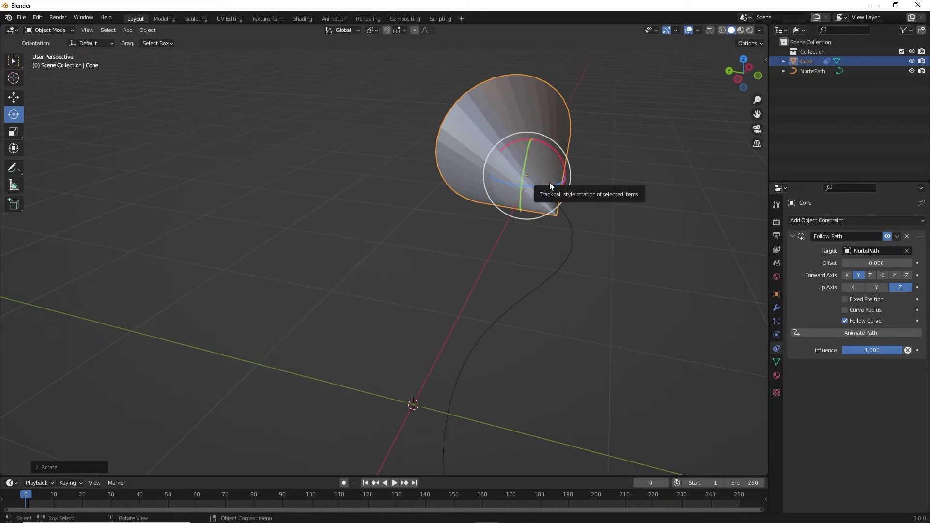
drag(549, 183, 534, 155)
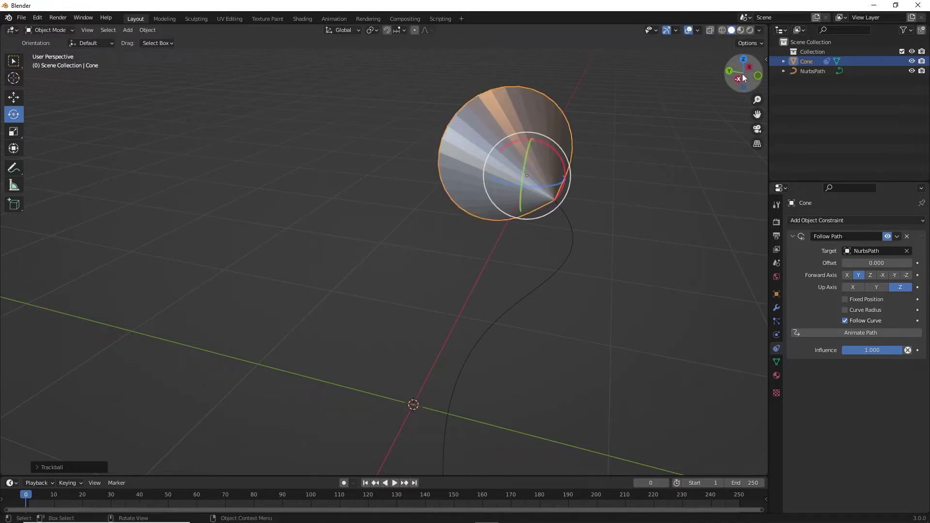
drag(744, 73, 702, 86)
scroll(604, 240, down, 5)
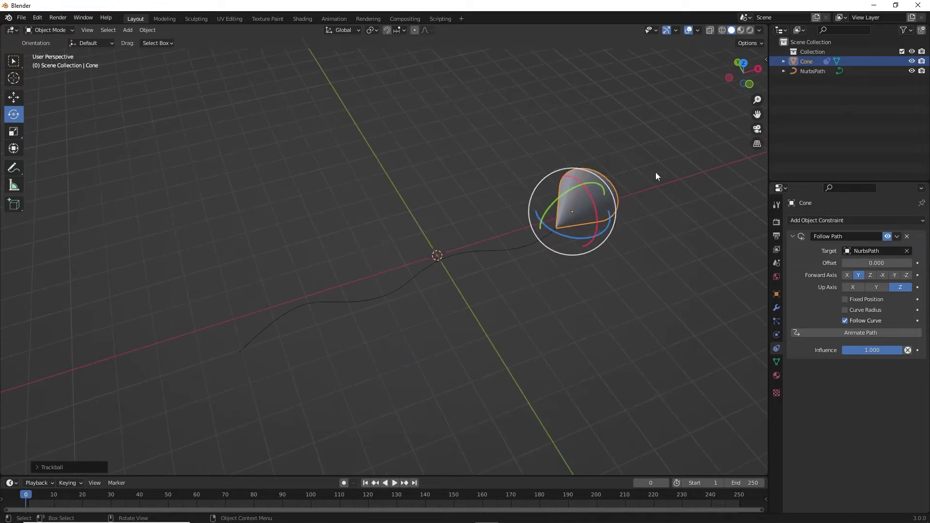
mouse_move(757, 114)
mouse_down()
mouse_move(765, 99)
mouse_move(750, 104)
mouse_up()
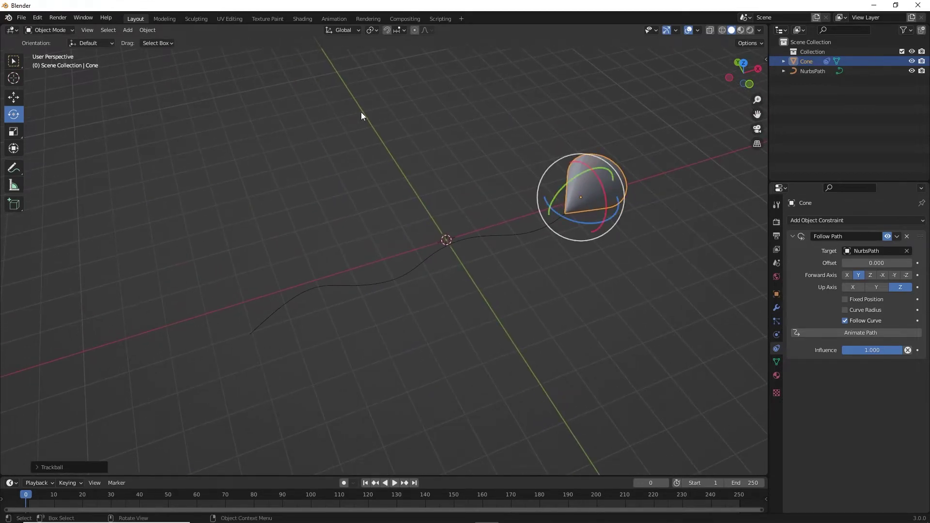
click(347, 115)
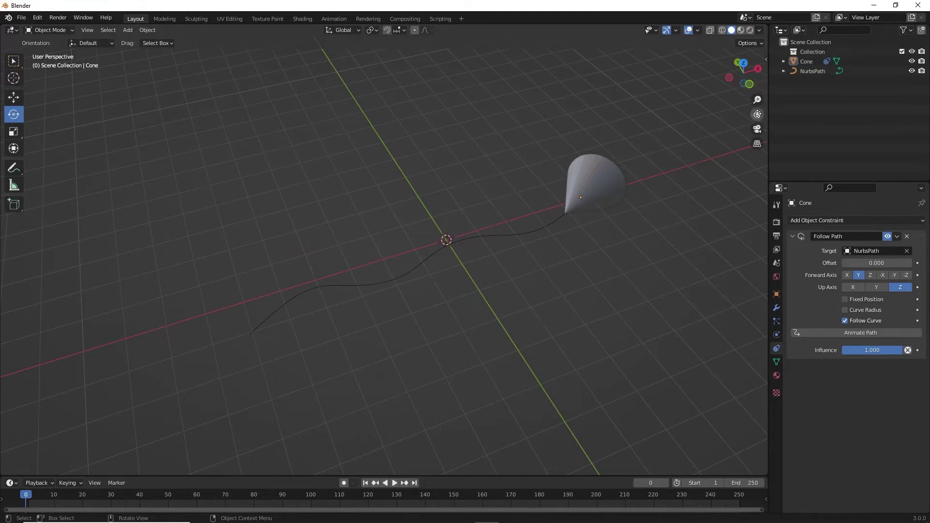
drag(757, 114, 724, 125)
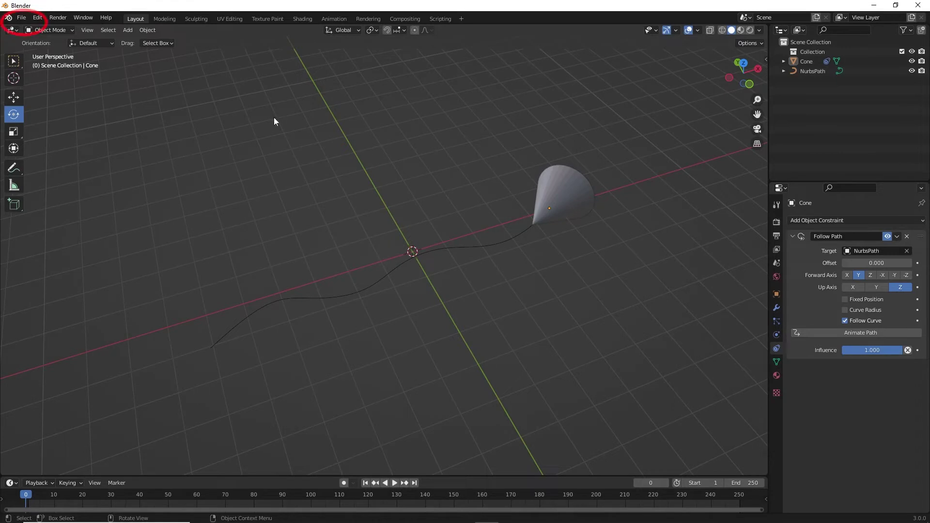
Step: Import Walking.fbx from Downloads and frame the character beside the cone in the viewport
click(19, 20)
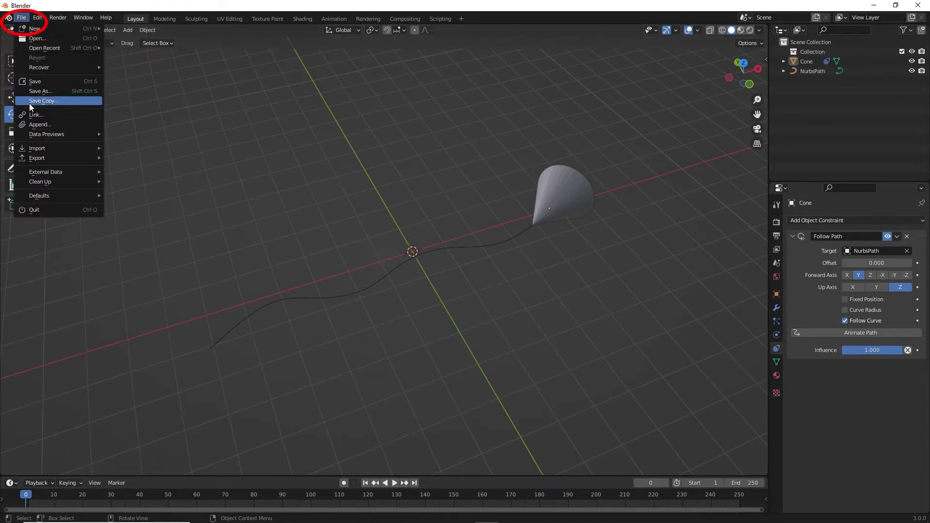
mouse_move(45, 152)
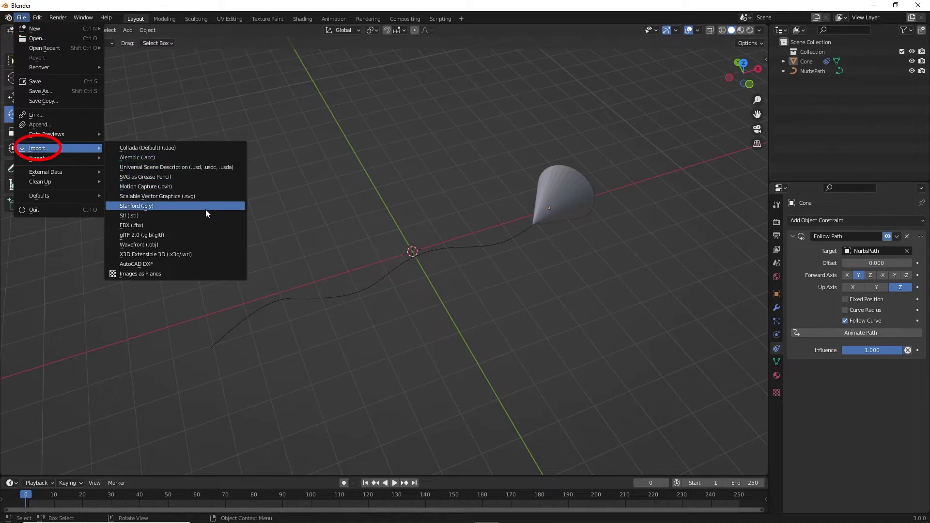
click(205, 224)
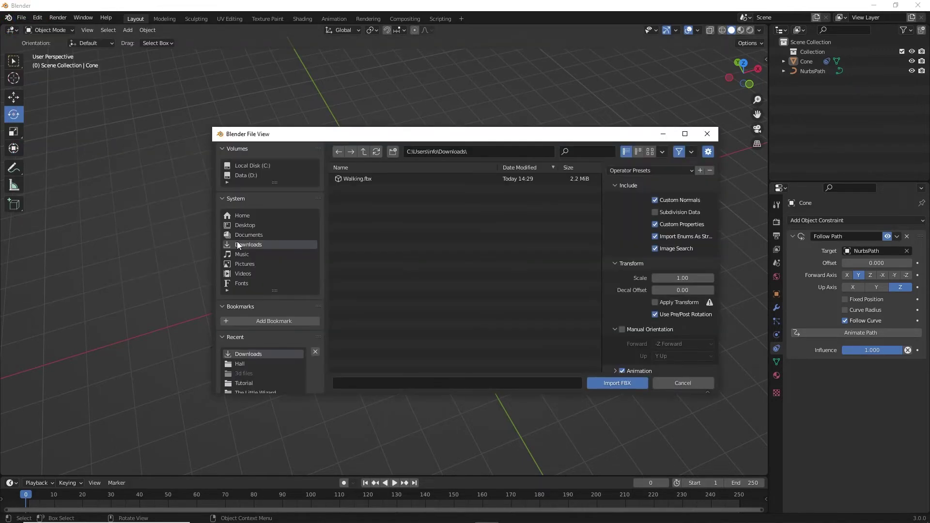
click(361, 178)
click(623, 382)
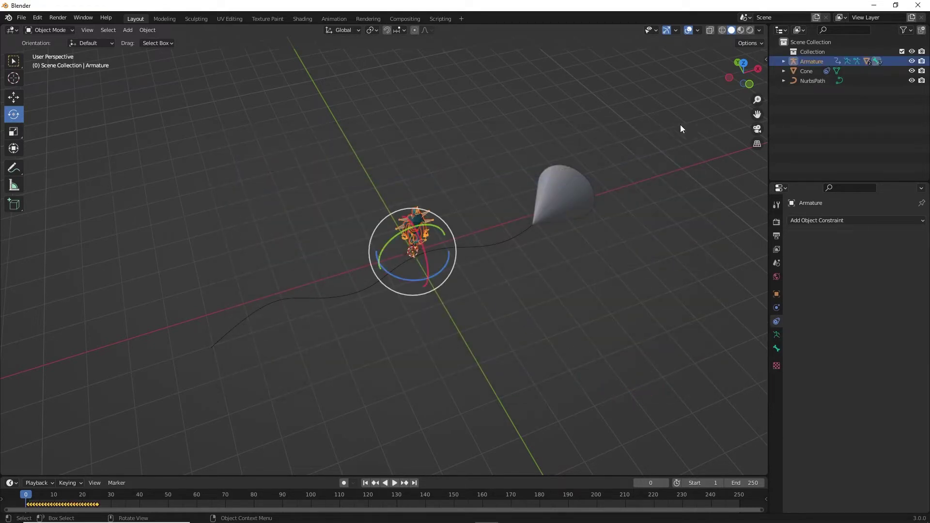
drag(737, 86, 742, 68)
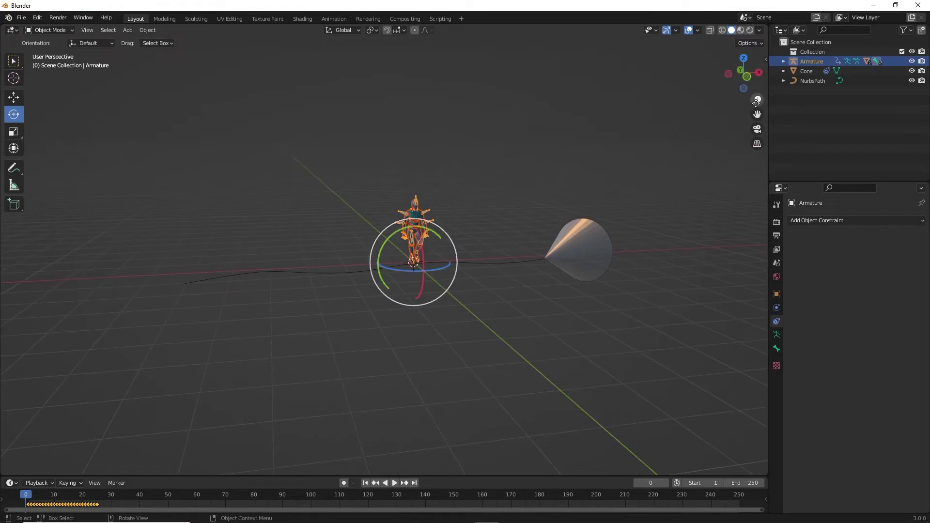
drag(757, 100, 756, 98)
drag(461, 476, 461, 338)
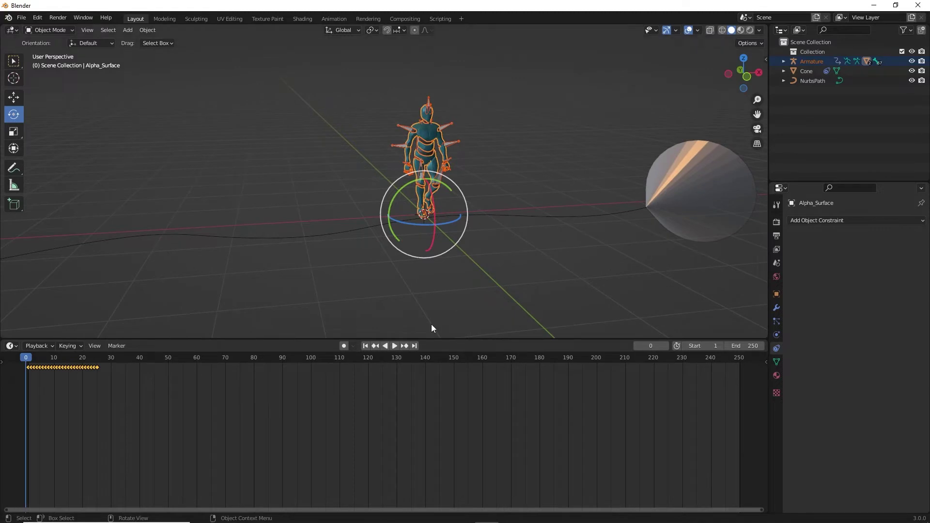
Step: Show the walk curves in the Graph Editor and apply Make Cyclic (F-Modifier)
click(10, 346)
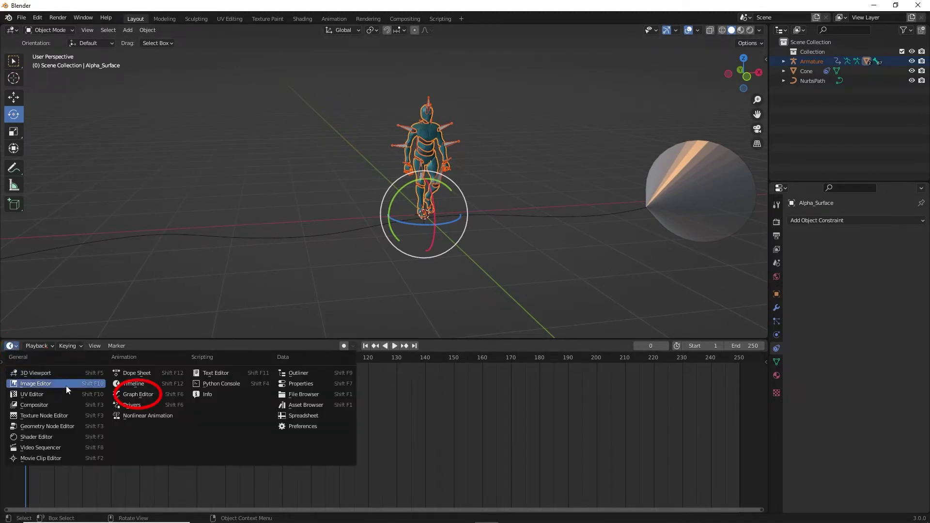
click(124, 395)
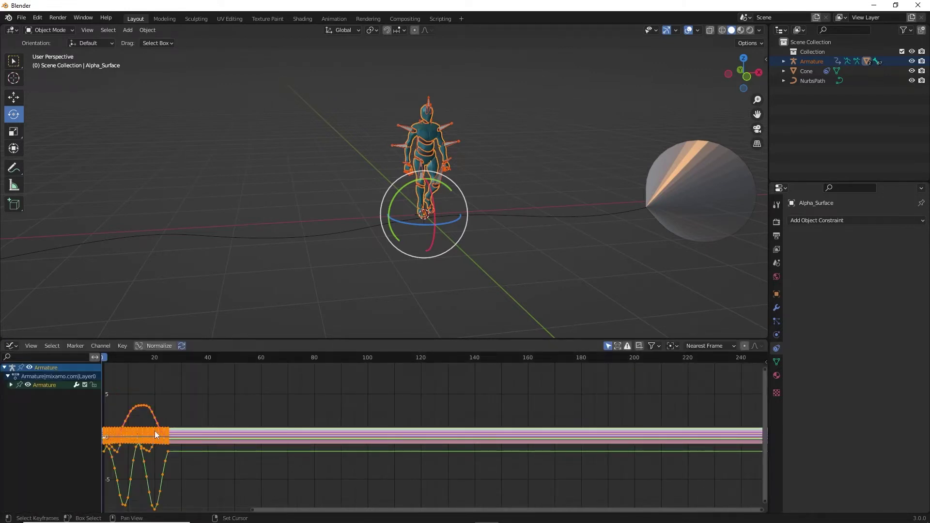
key(shift+e)
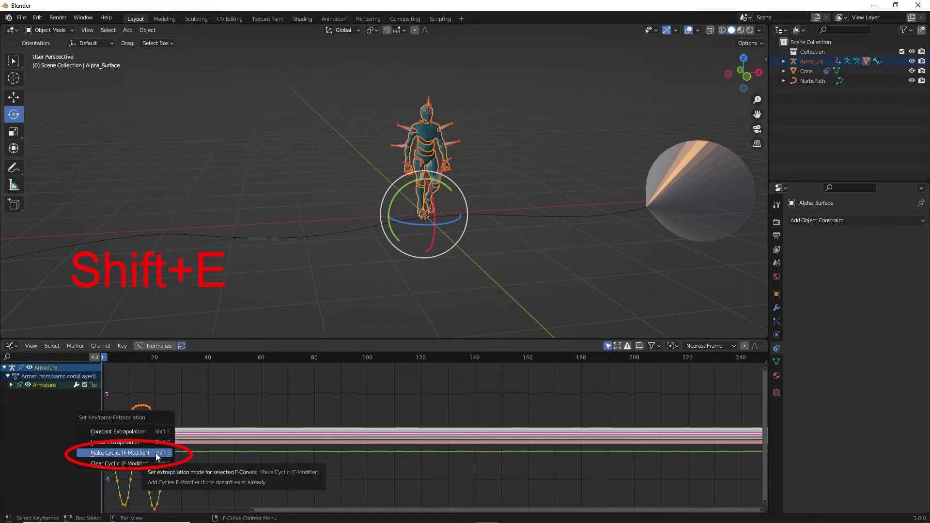
click(155, 453)
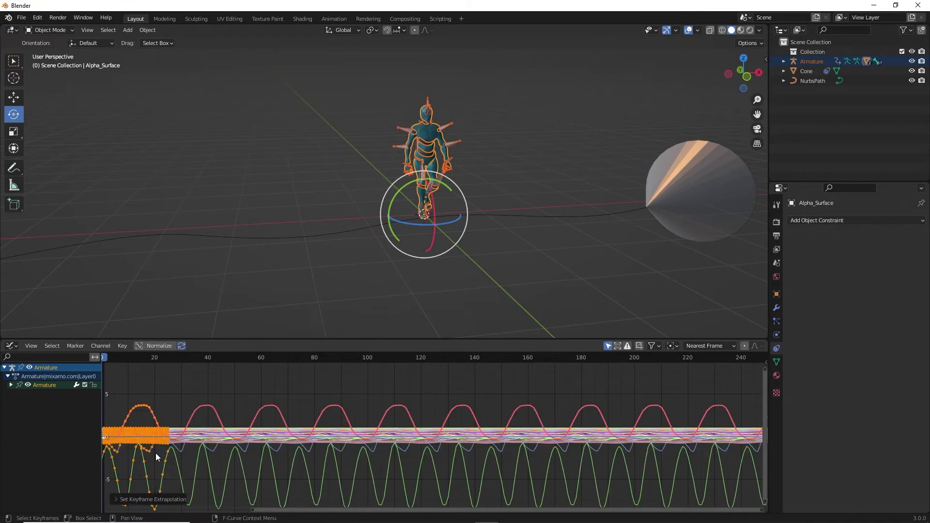
Step: Play the looping walk, stop it, and return the playhead to frame 0
key(space)
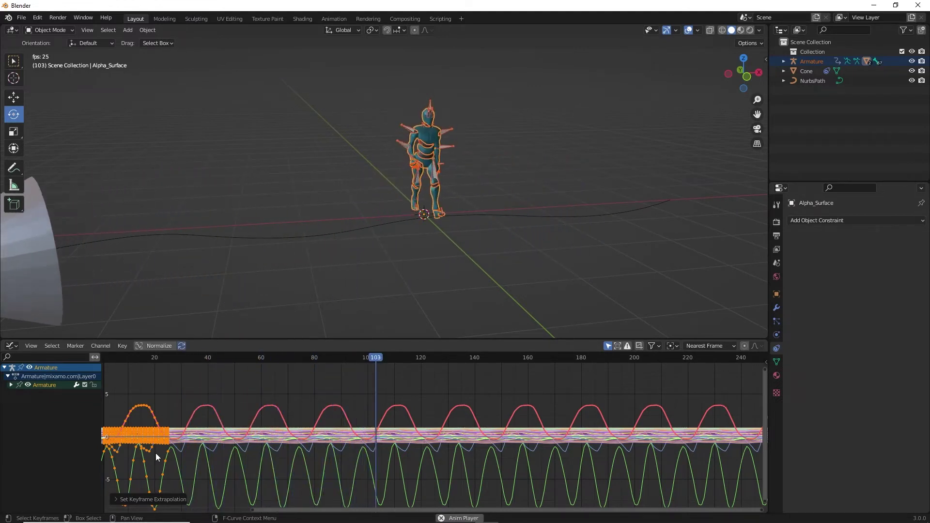
key(space)
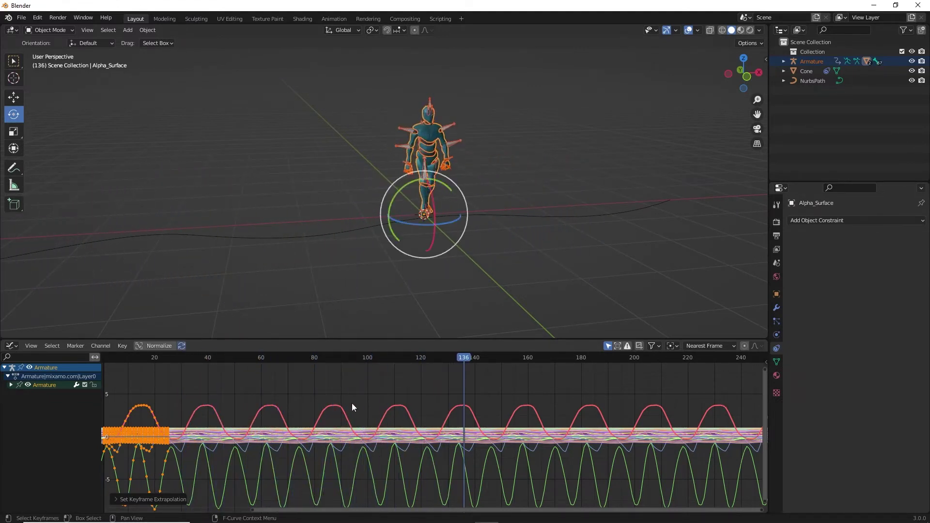
drag(466, 358, 102, 386)
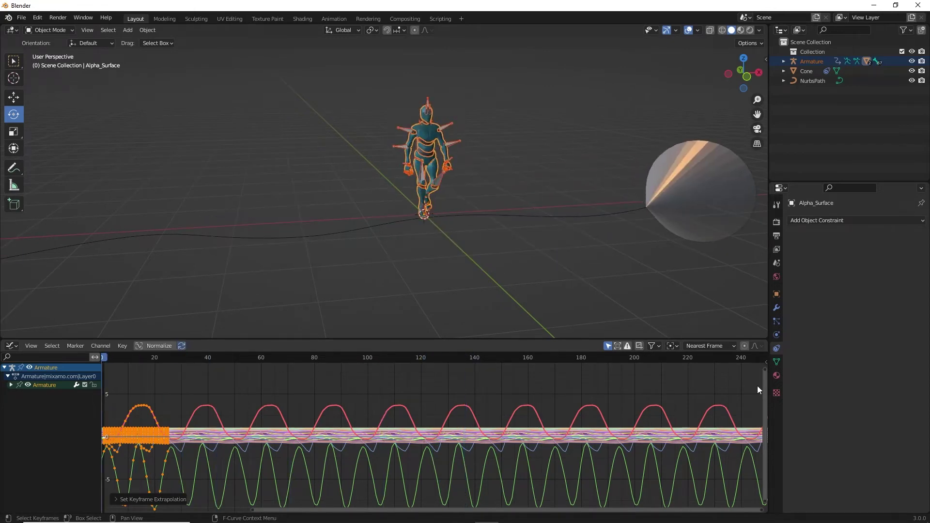
click(13, 348)
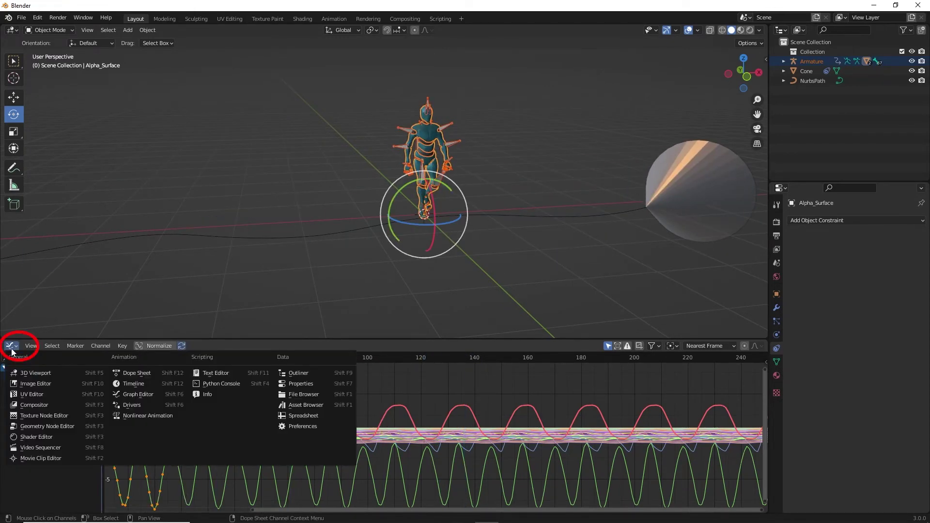
Step: Restore the Timeline and frame the character and cone in the viewport
click(134, 384)
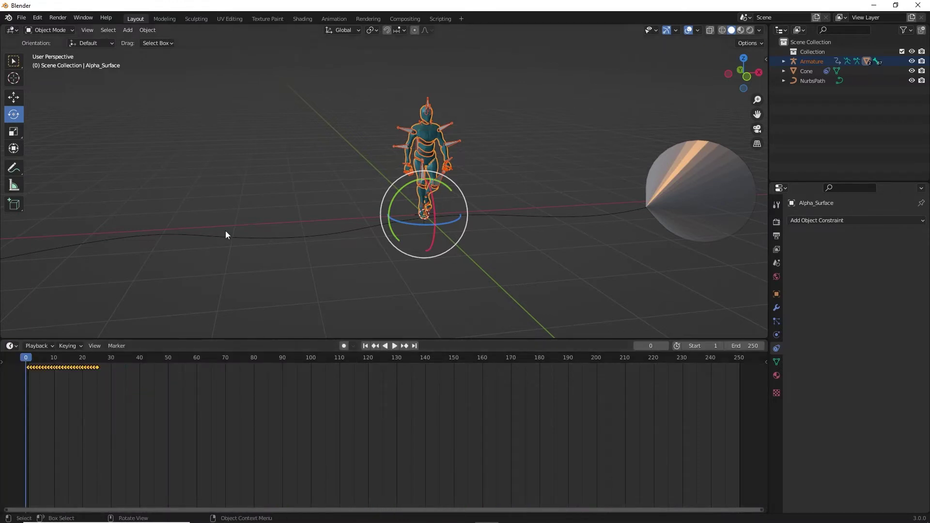
click(388, 115)
drag(758, 100, 757, 73)
middle_drag(375, 103, 334, 104)
Step: Parent the Armature to the Cone with Parent > Object and play to test it
click(303, 116)
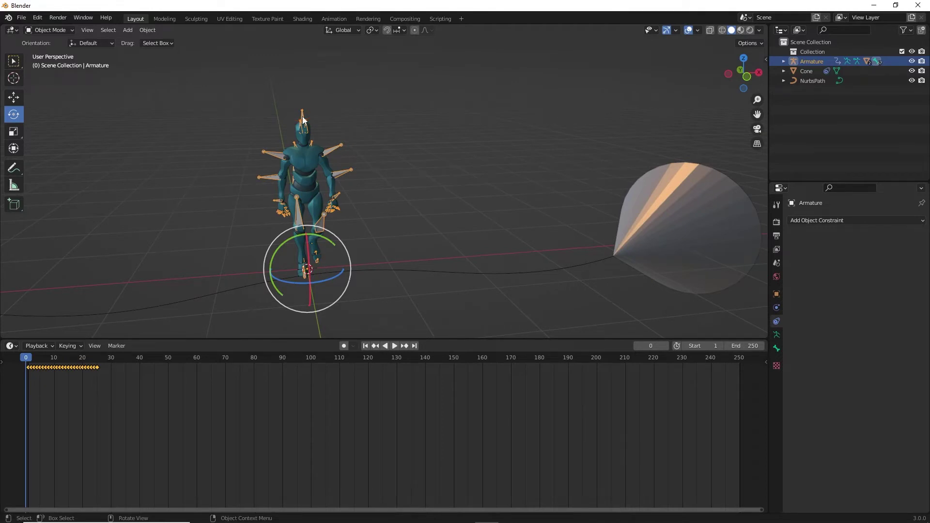
shift+click(669, 207)
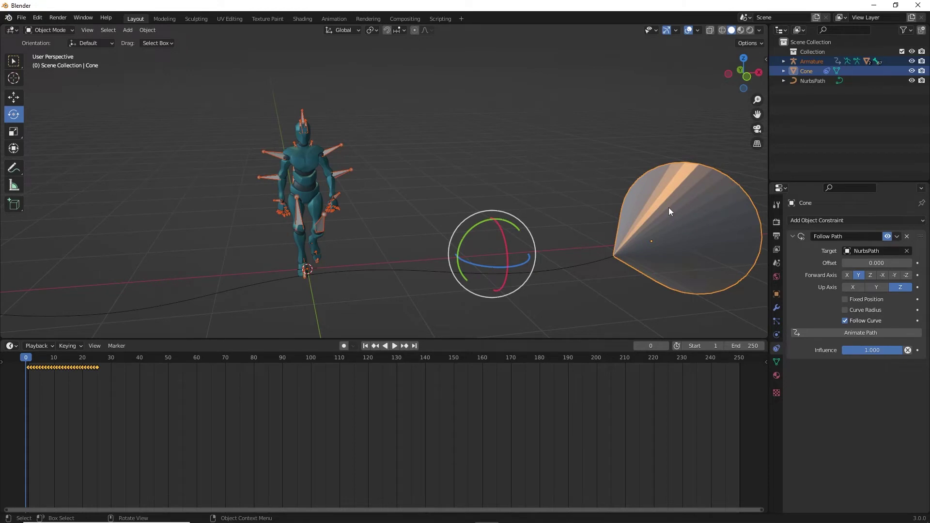
right_click(668, 207)
mouse_move(673, 351)
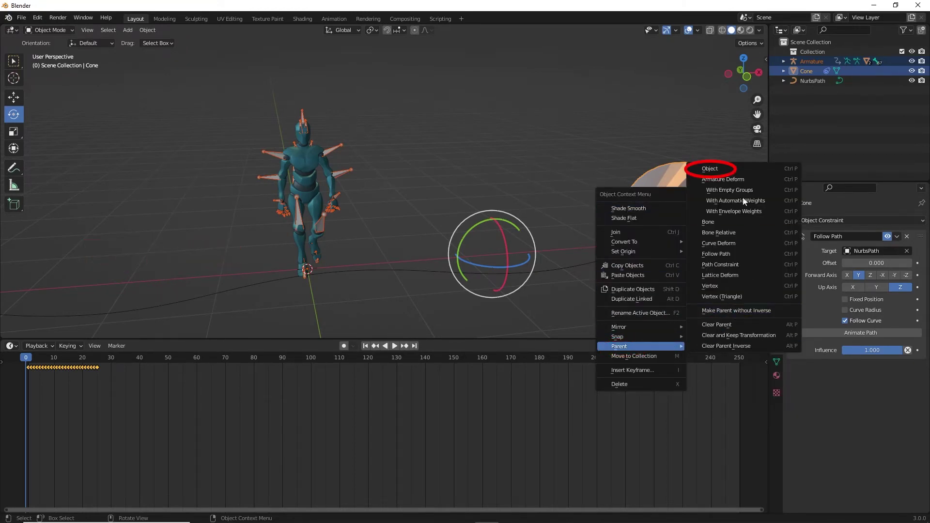
click(735, 173)
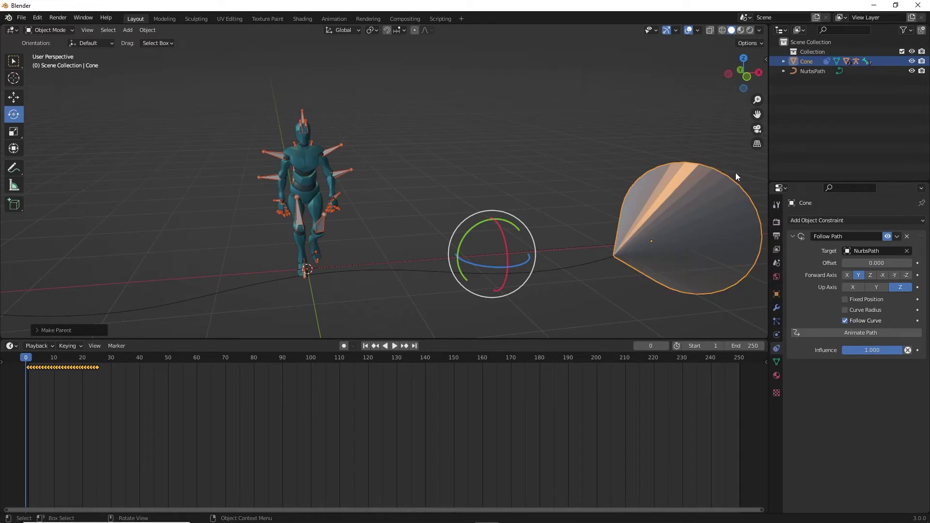
click(394, 347)
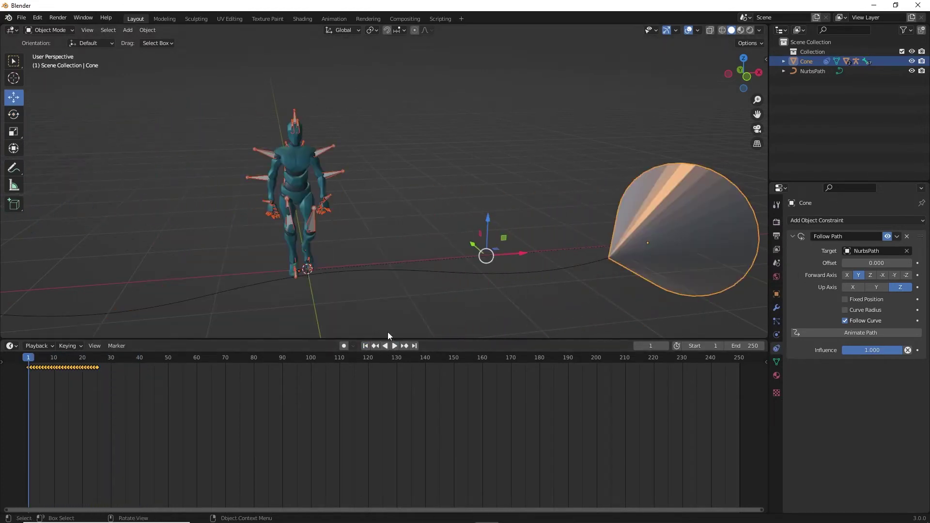
Step: Move the Armature along X onto the cone and rotate it about -74° on Z
click(423, 306)
click(294, 120)
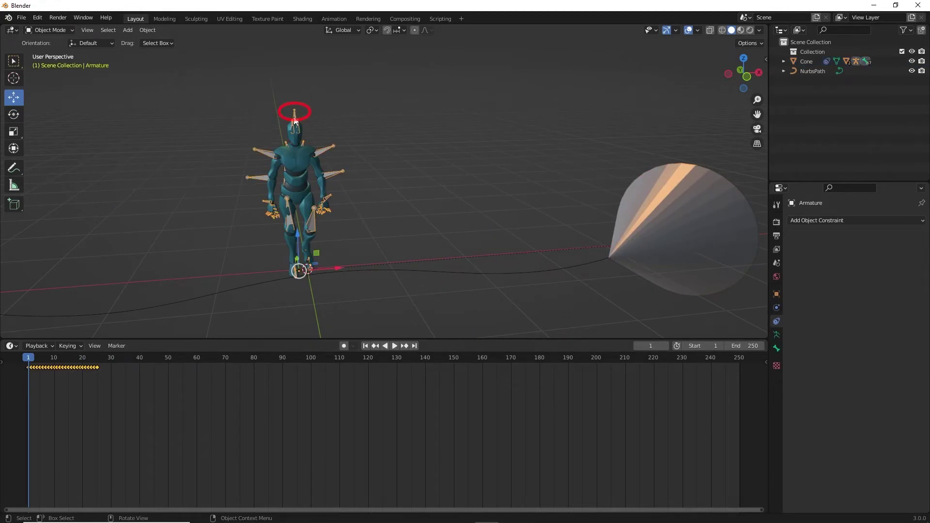
drag(323, 268, 620, 253)
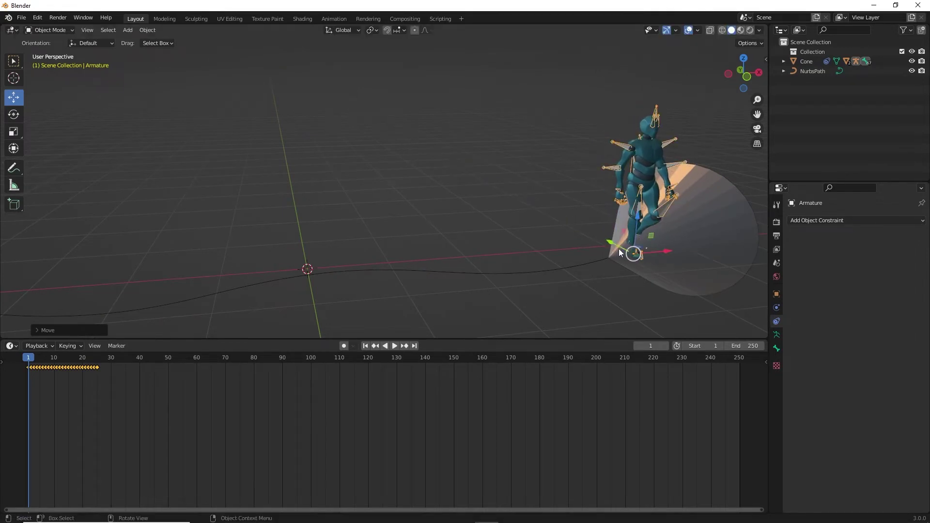
click(14, 114)
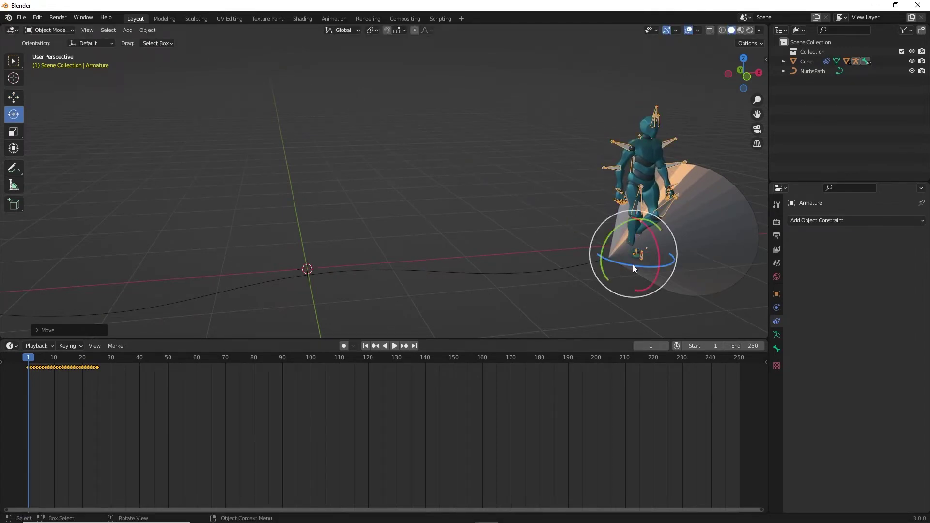
drag(633, 264, 586, 257)
Step: Play the walk along the path, stop, and return to the first frame
click(396, 346)
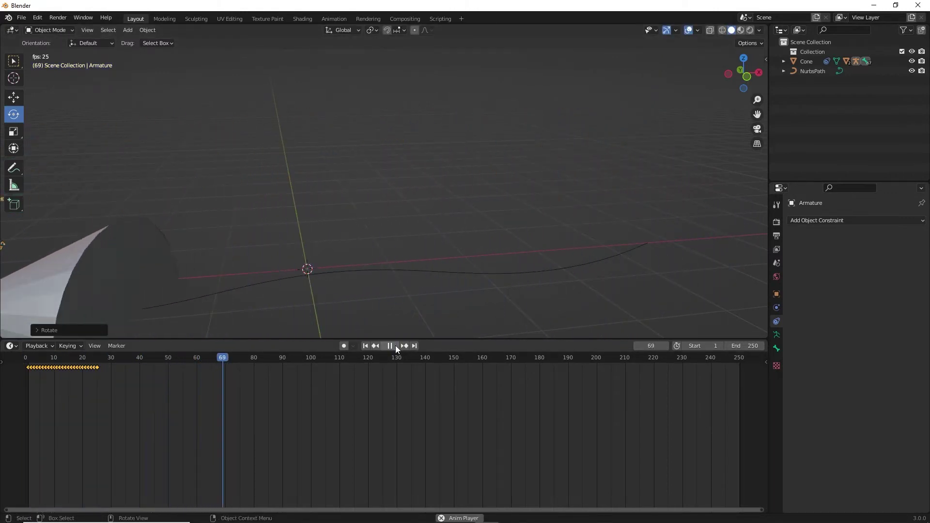
click(395, 346)
click(367, 346)
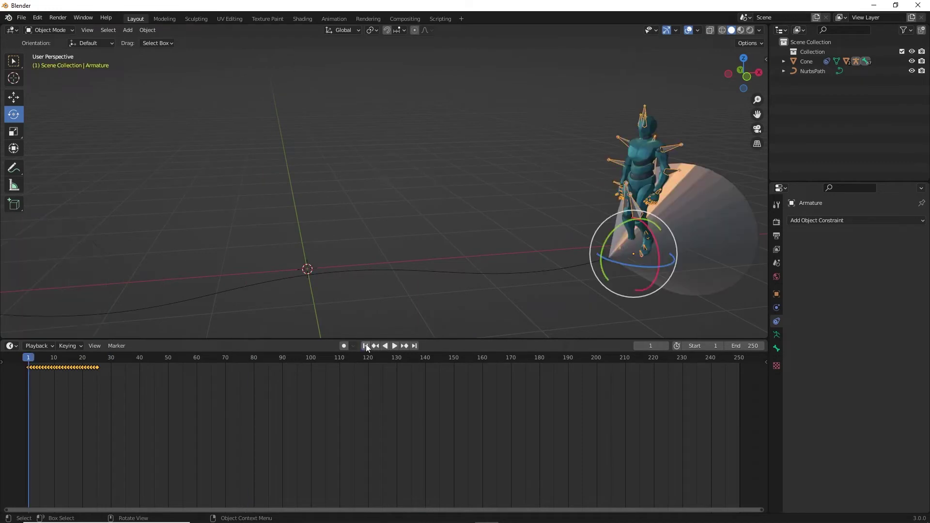
click(459, 274)
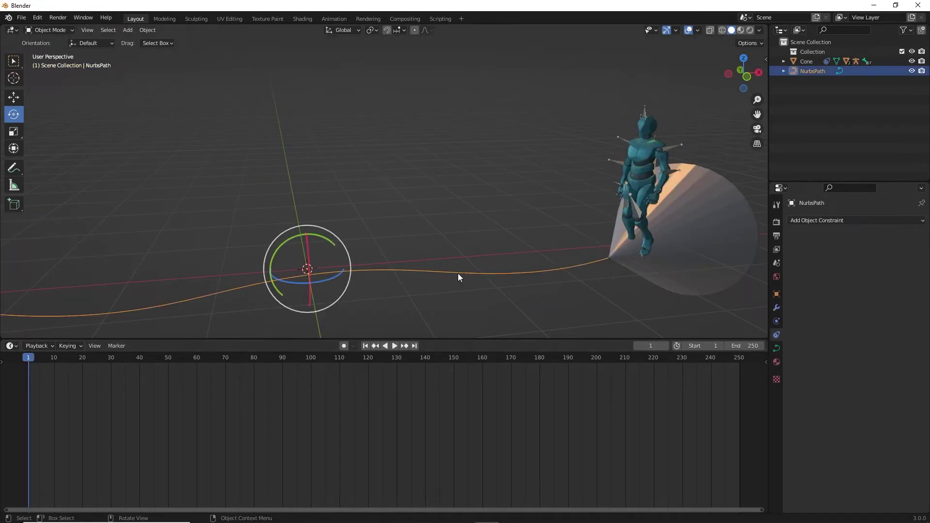
Step: Set the NurbsPath's Path Animation Frames from 100 to 200
click(778, 349)
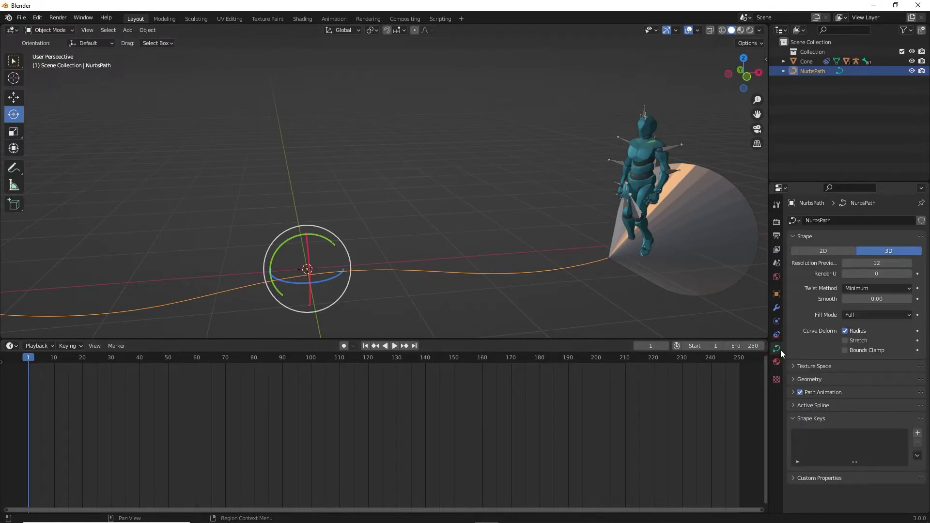
click(794, 392)
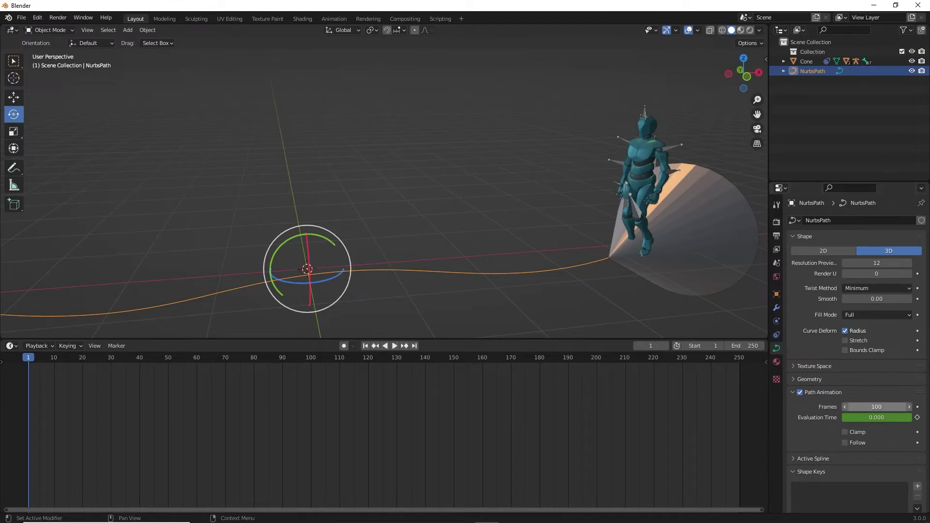
double_click(877, 407)
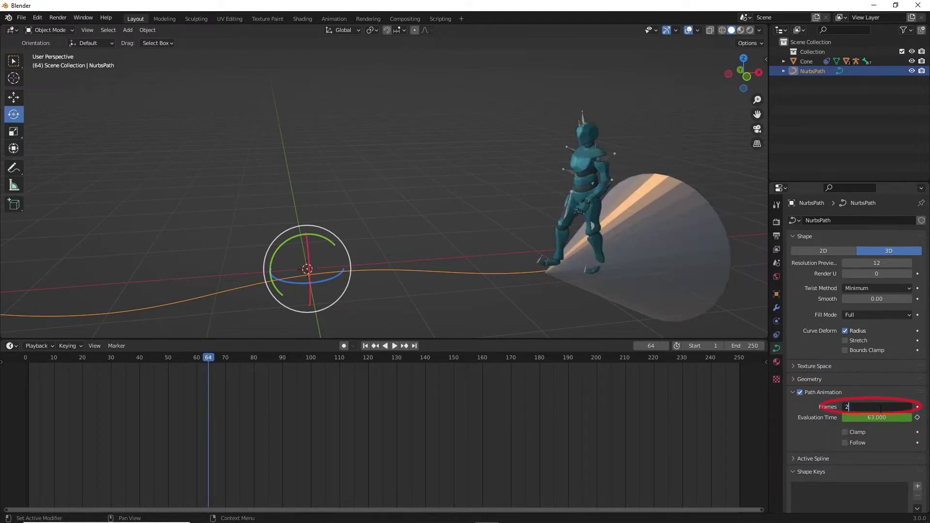
text(200)
key(Return)
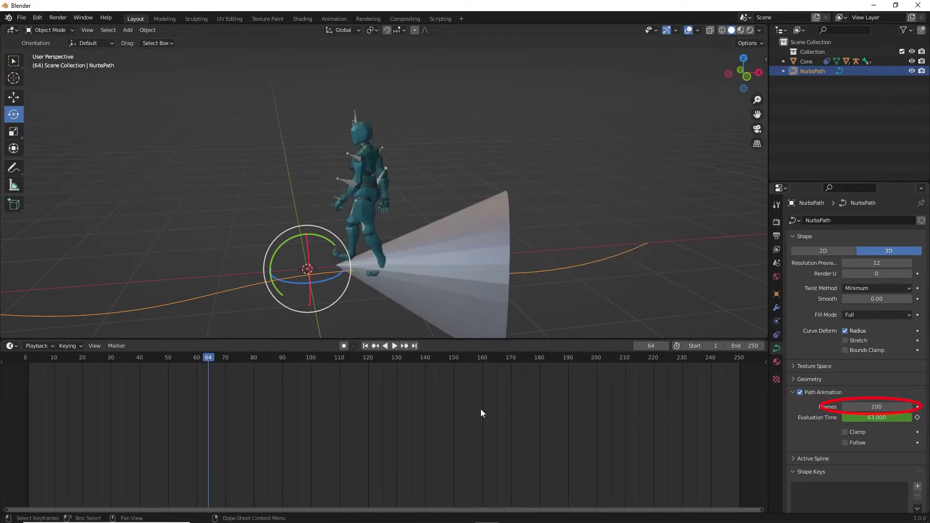
Step: Preview the walk from frame 1 along the curve, then stop and select the cone
click(366, 346)
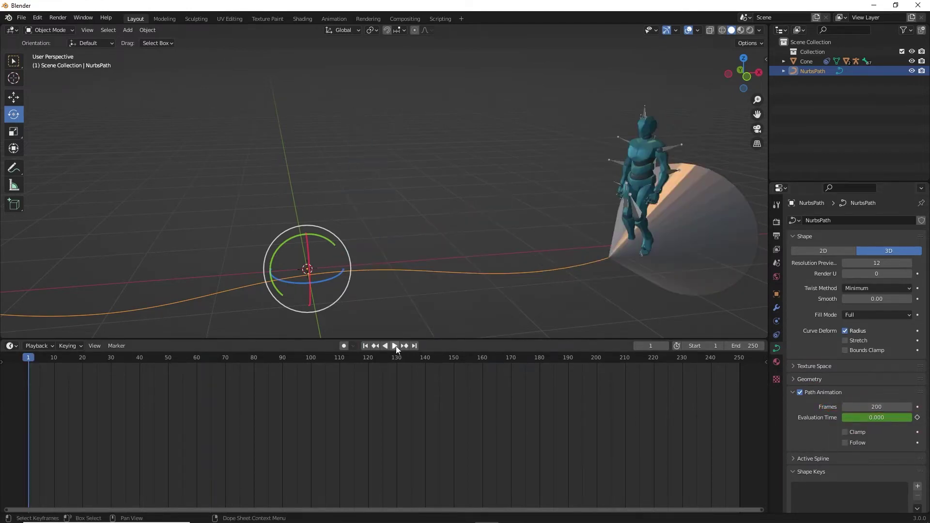
click(396, 346)
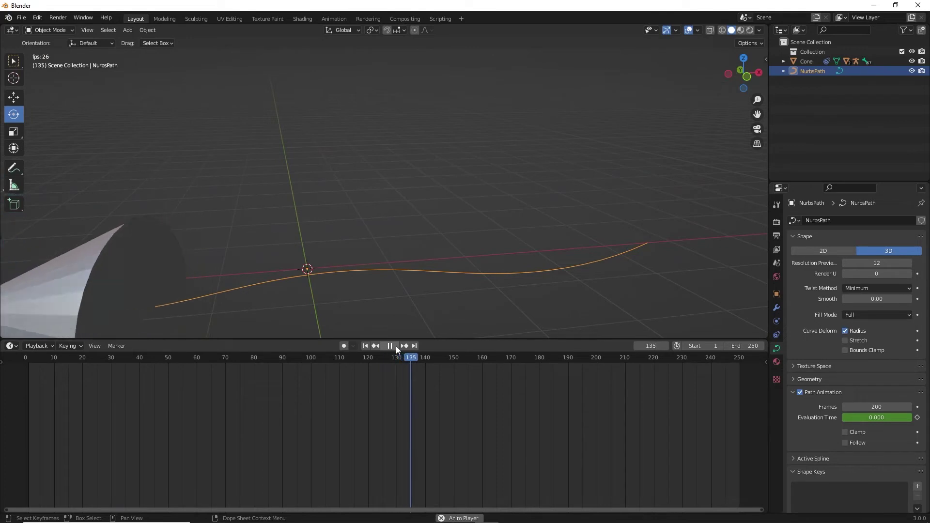
key(Escape)
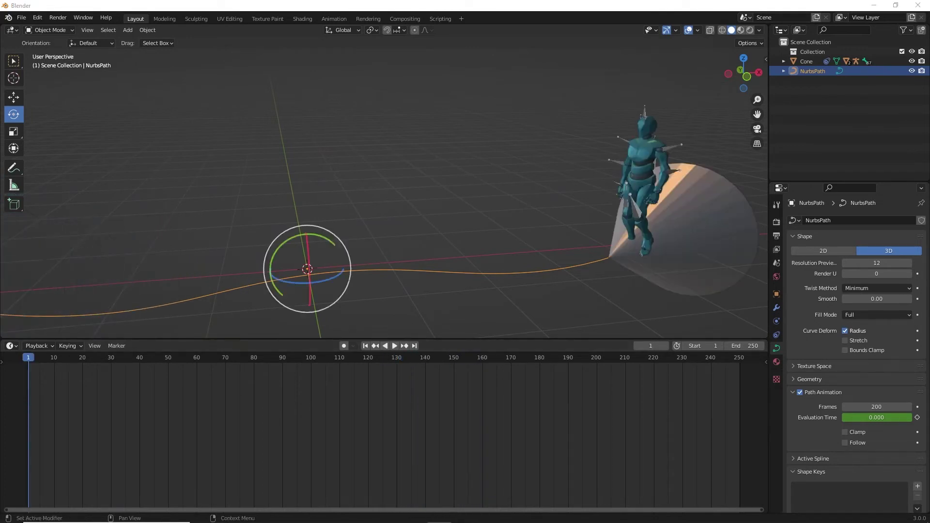
click(685, 240)
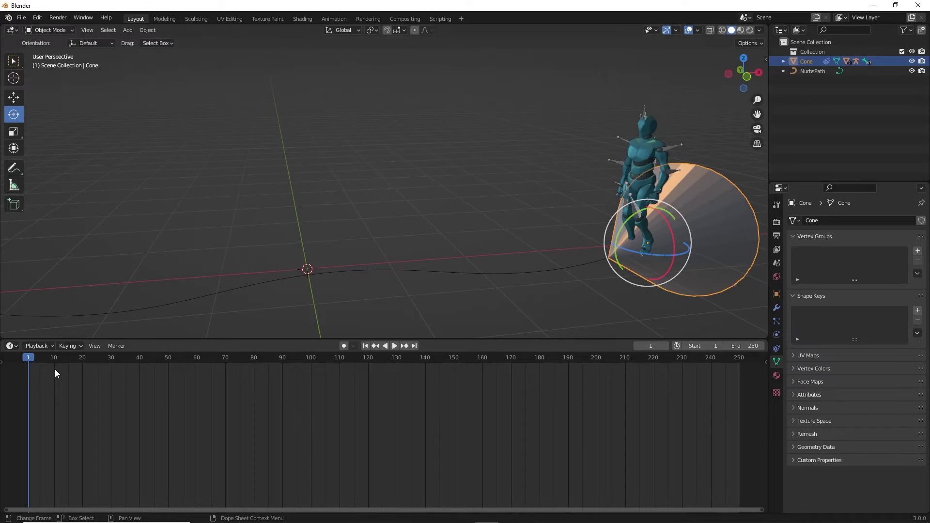
Step: With Auto Keying on, key the cone's rotation at frames 31 and 65, then play back
click(344, 347)
drag(31, 359, 114, 370)
mouse_move(569, 280)
mouse_down()
mouse_move(576, 291)
mouse_move(570, 282)
mouse_up()
drag(122, 366, 210, 372)
drag(413, 286, 388, 296)
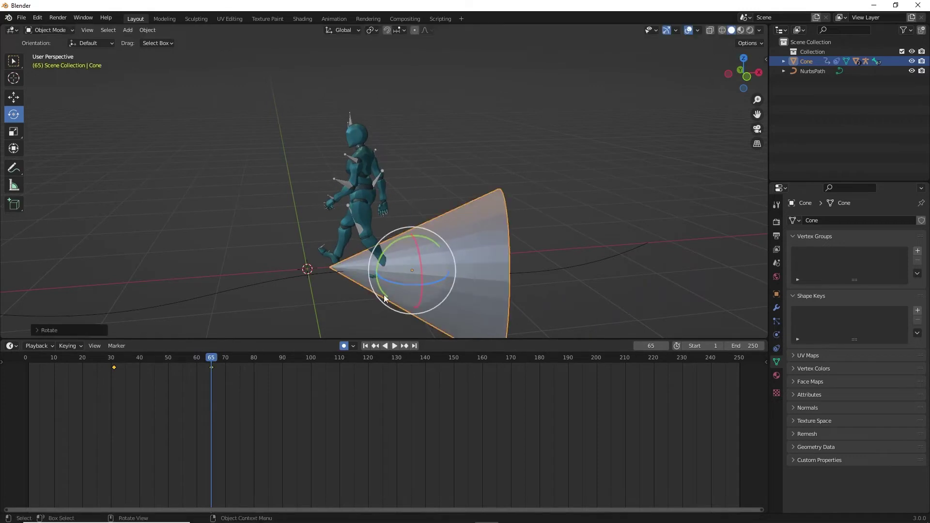
drag(213, 357, 25, 357)
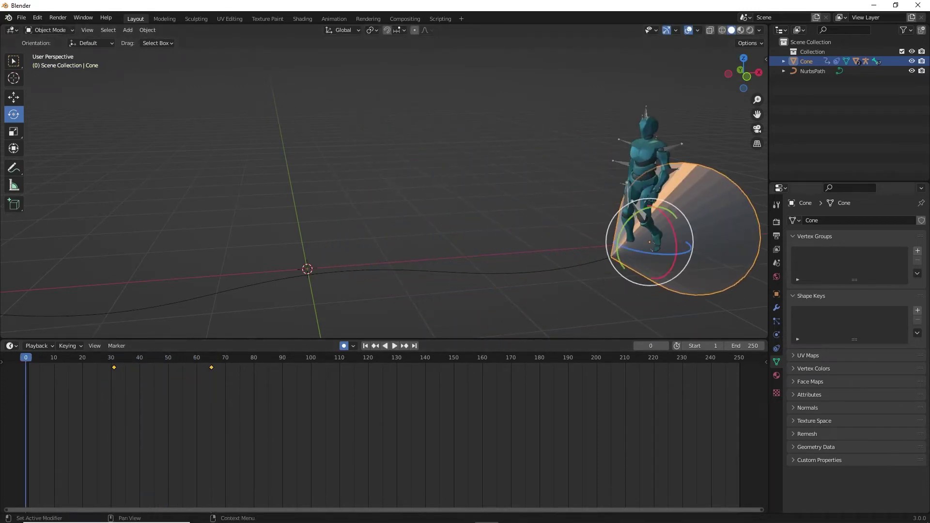
click(395, 345)
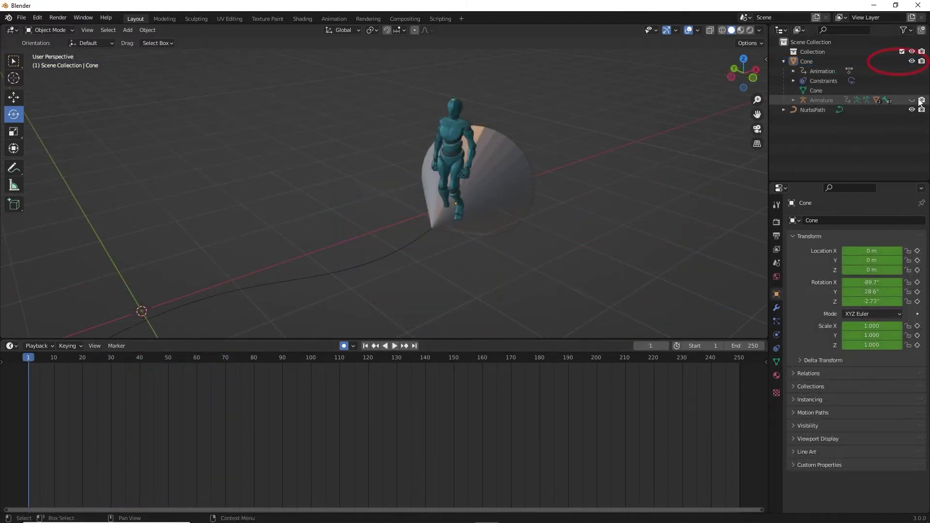
Step: Hide the Cone in the Outliner and play the character walking on its own
click(912, 62)
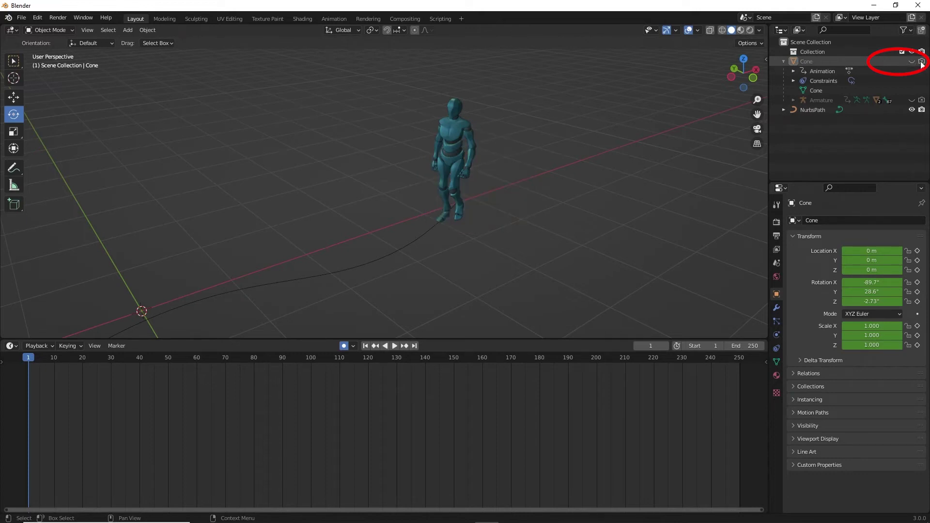
click(396, 346)
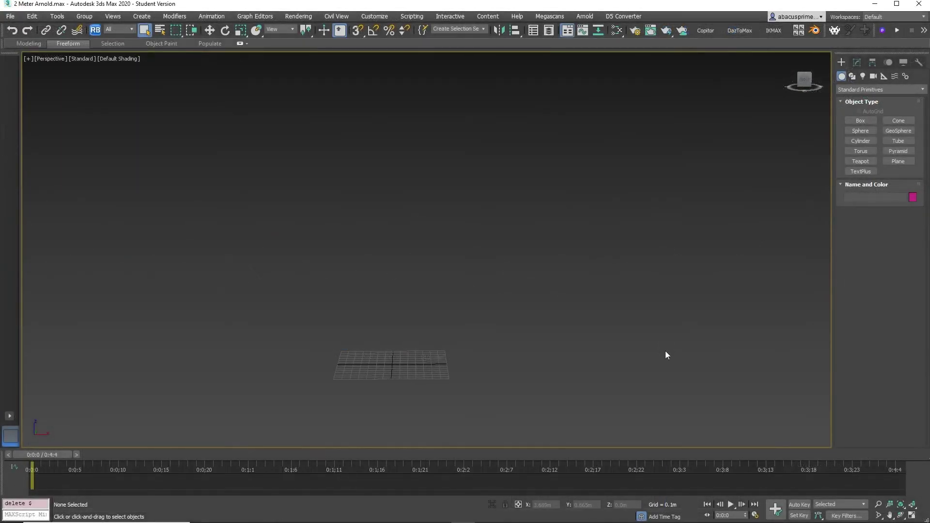
Step: Pick the Line shape tool and switch to a zoomed-out Top view of the grid
click(853, 76)
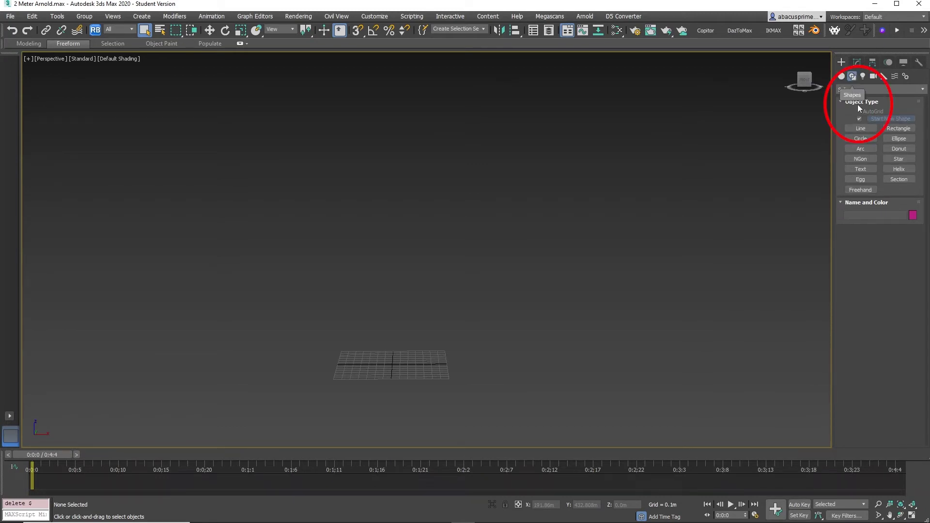
click(861, 128)
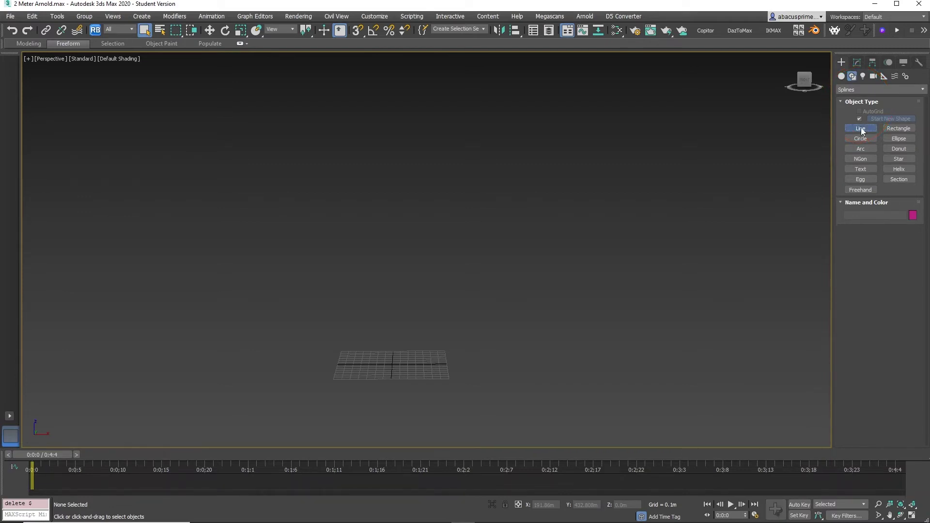
click(804, 73)
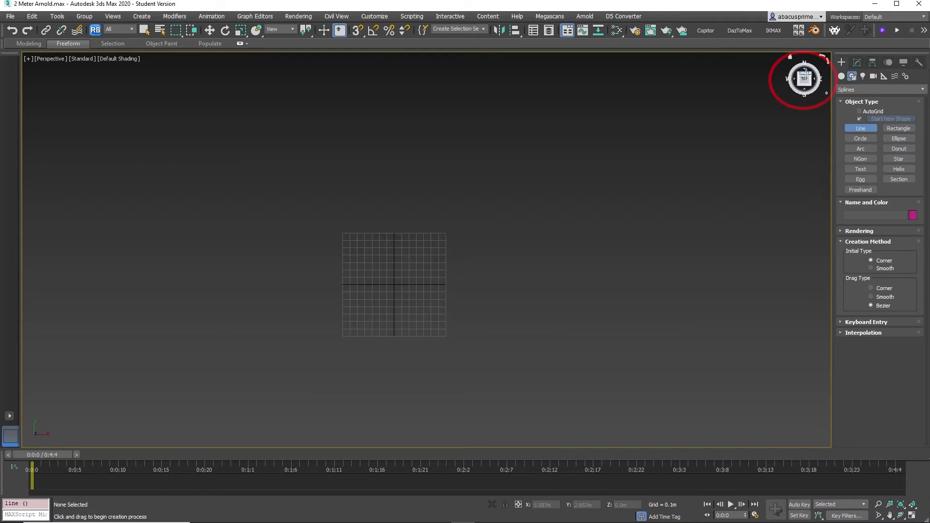
scroll(480, 262, down, 2)
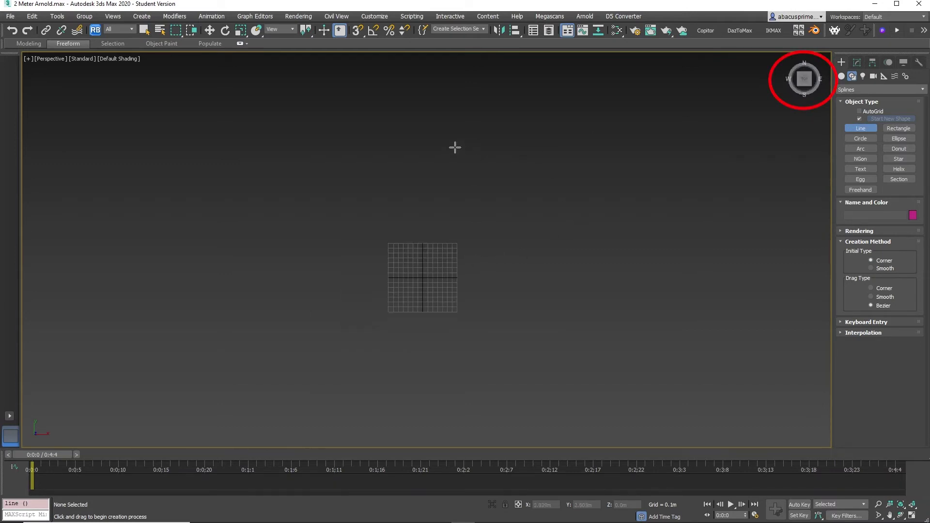
Step: Draw the wavy Line001 path with 16 points running down through the grid
click(431, 134)
click(422, 154)
click(423, 167)
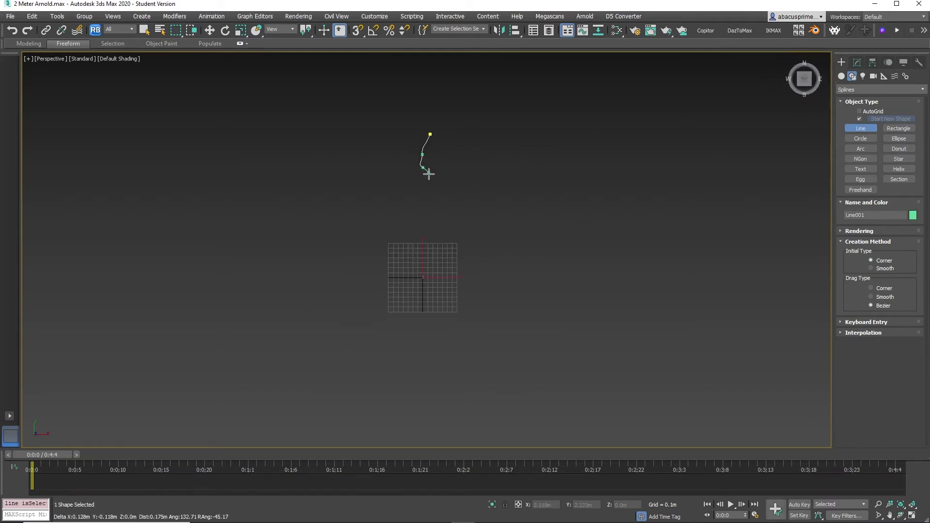
click(432, 179)
click(435, 194)
click(428, 215)
click(419, 234)
click(414, 250)
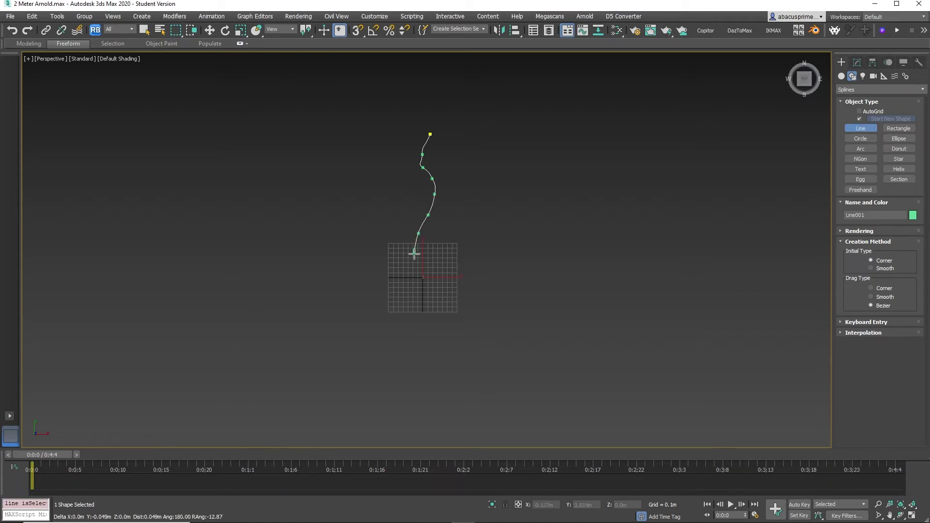
click(424, 270)
click(432, 281)
click(436, 294)
click(436, 308)
click(425, 330)
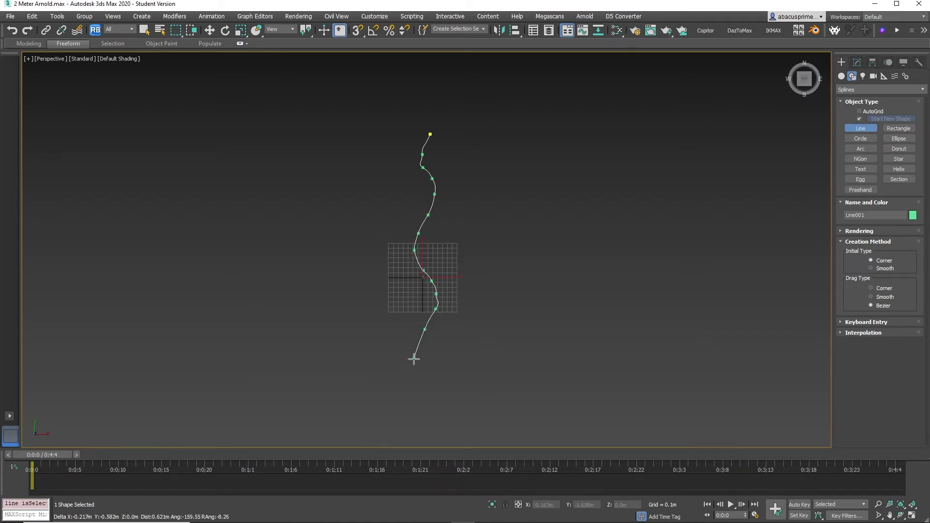
click(414, 361)
click(415, 382)
click(419, 403)
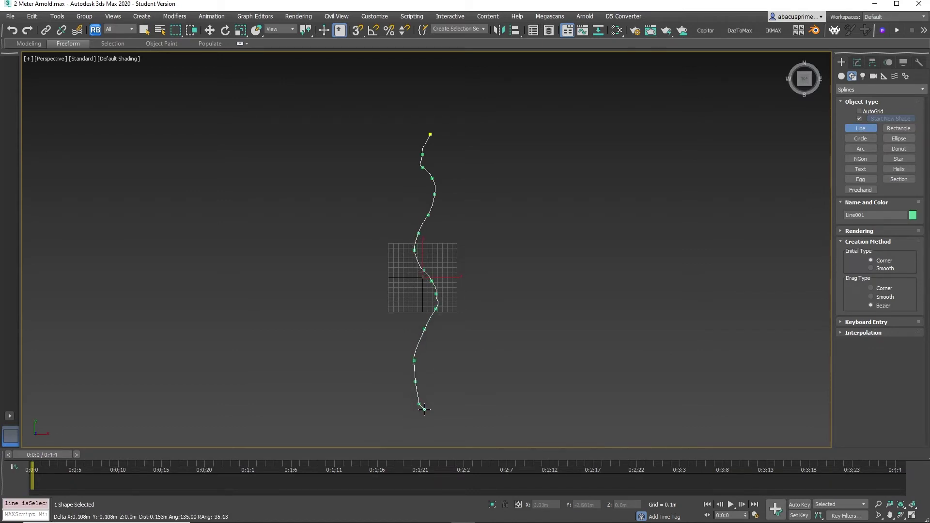
right_click(438, 417)
Step: At Vertex level, select Line001's top end vertex and apply Make First
key(1)
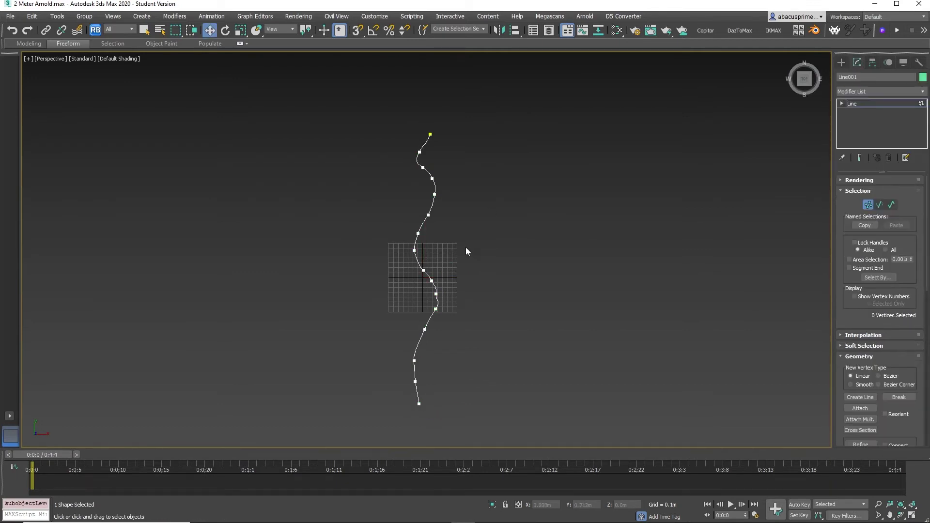
click(437, 294)
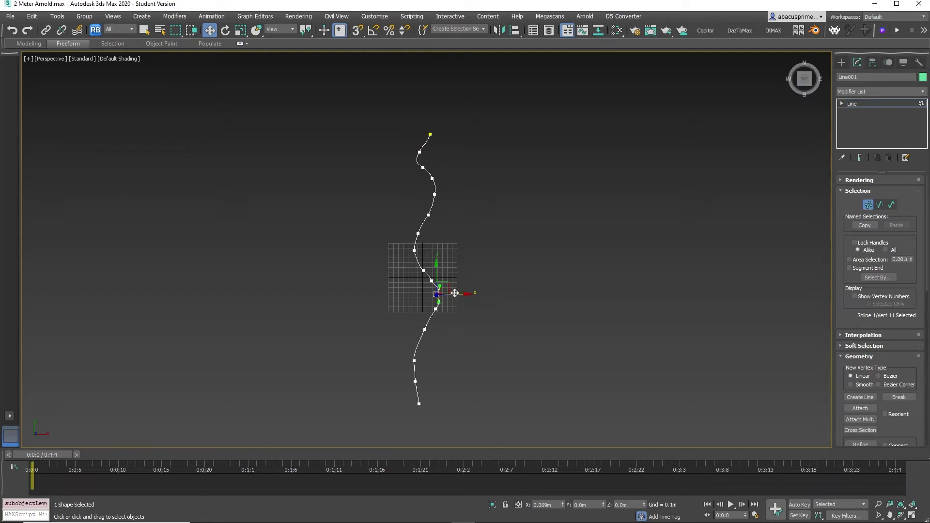
click(454, 293)
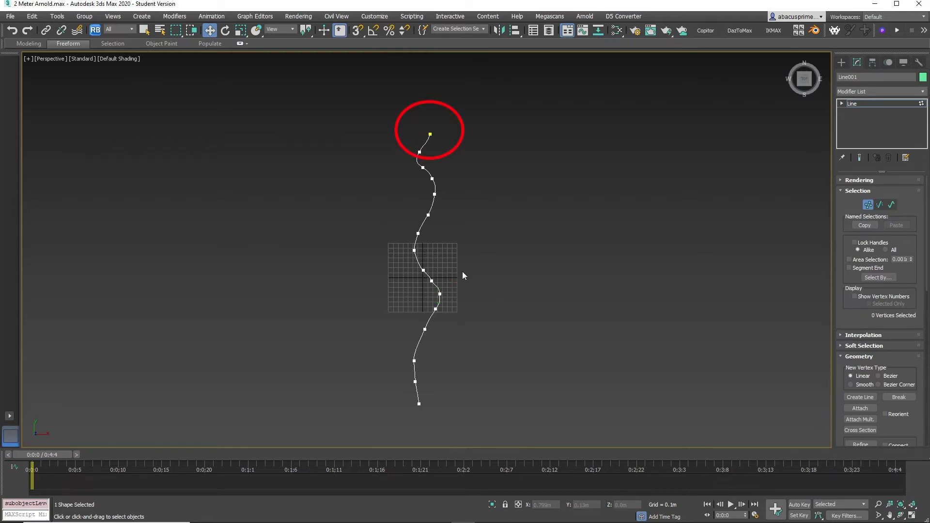
click(430, 135)
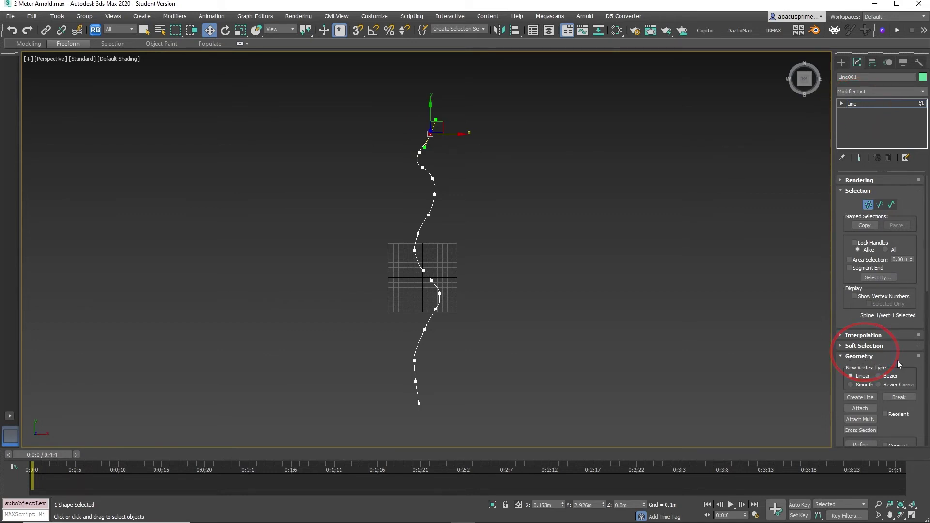
drag(898, 363, 887, 153)
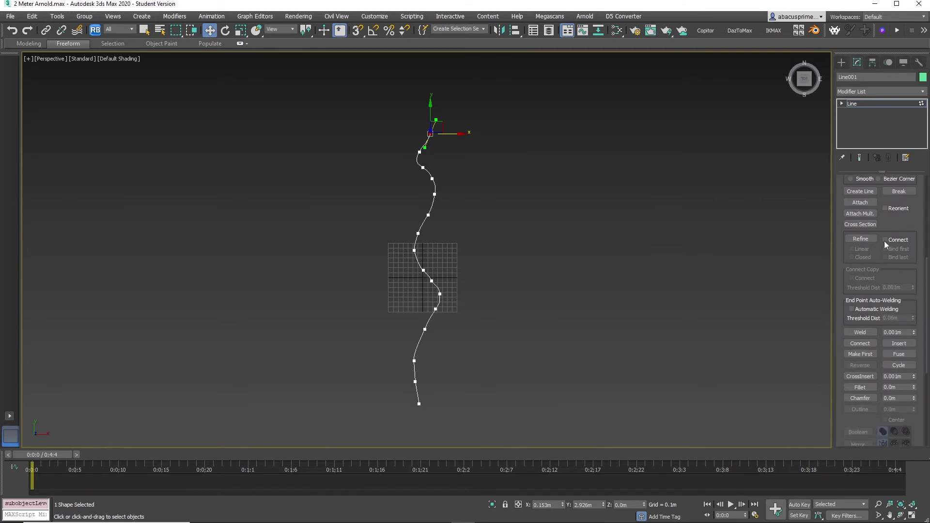
click(862, 354)
click(804, 79)
Step: Create Dummy001 at the grid centre beside Line001 and pan to frame both
drag(804, 78, 803, 82)
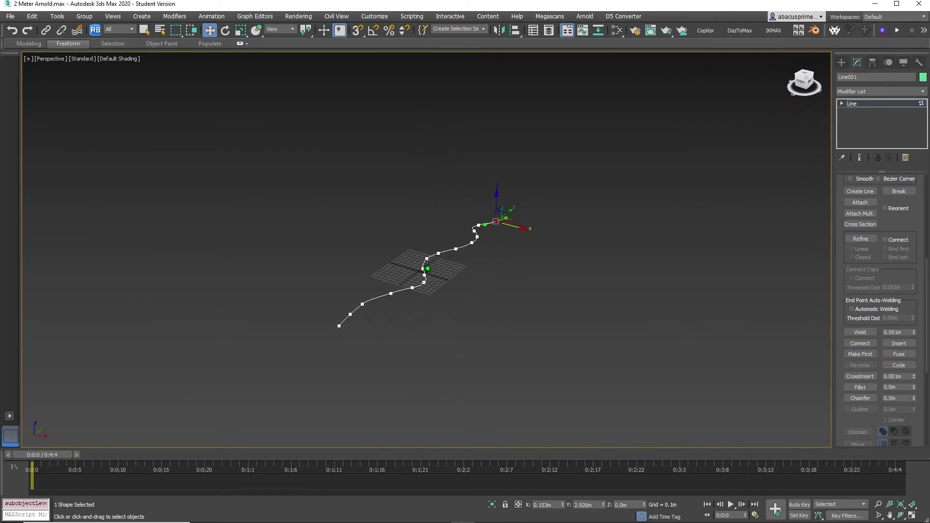
click(535, 326)
middle_drag(535, 326, 596, 325)
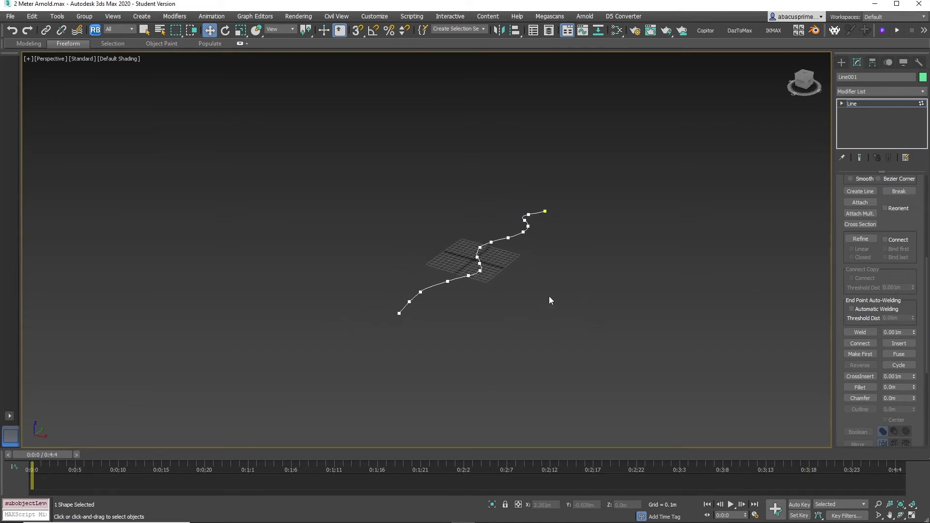
click(142, 16)
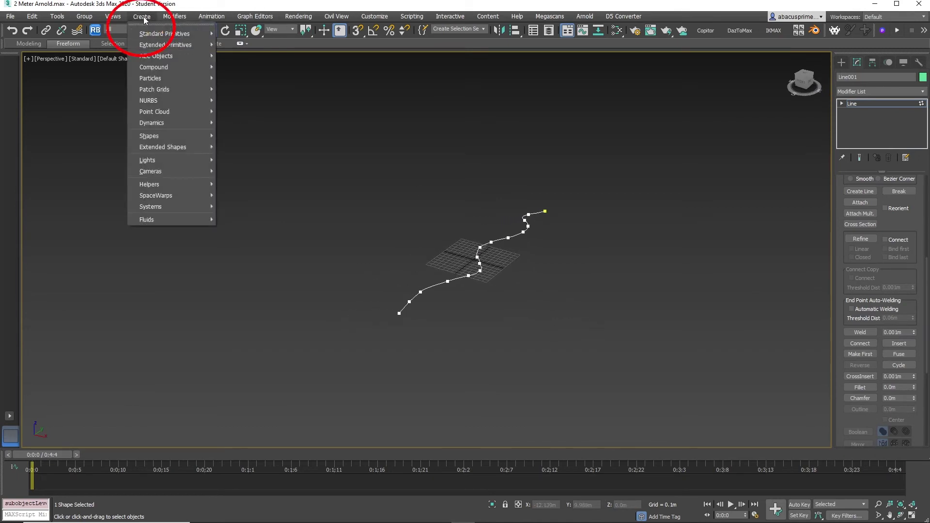
mouse_move(184, 184)
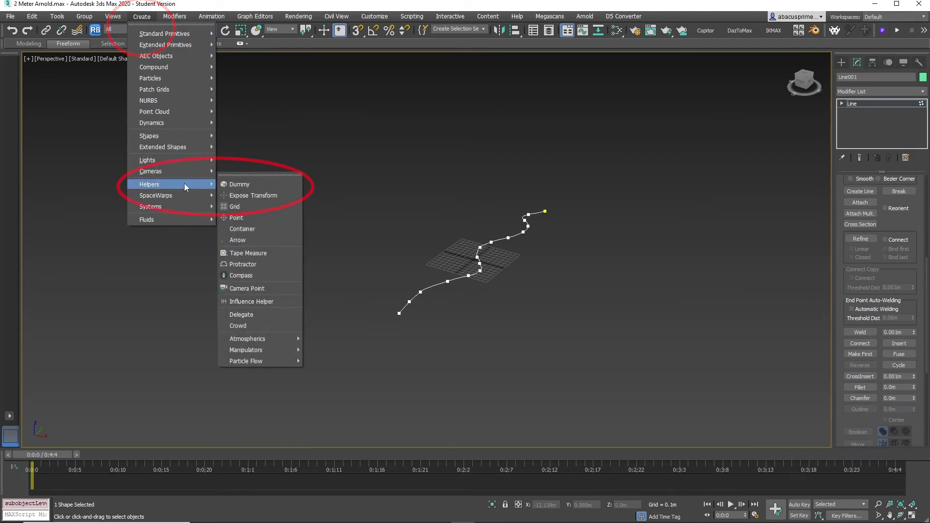
click(228, 184)
drag(489, 251, 498, 259)
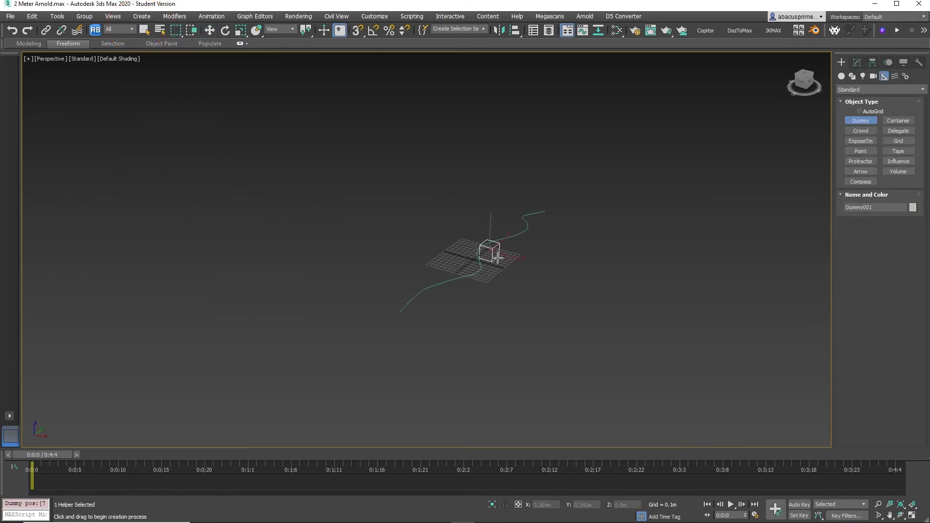
click(209, 30)
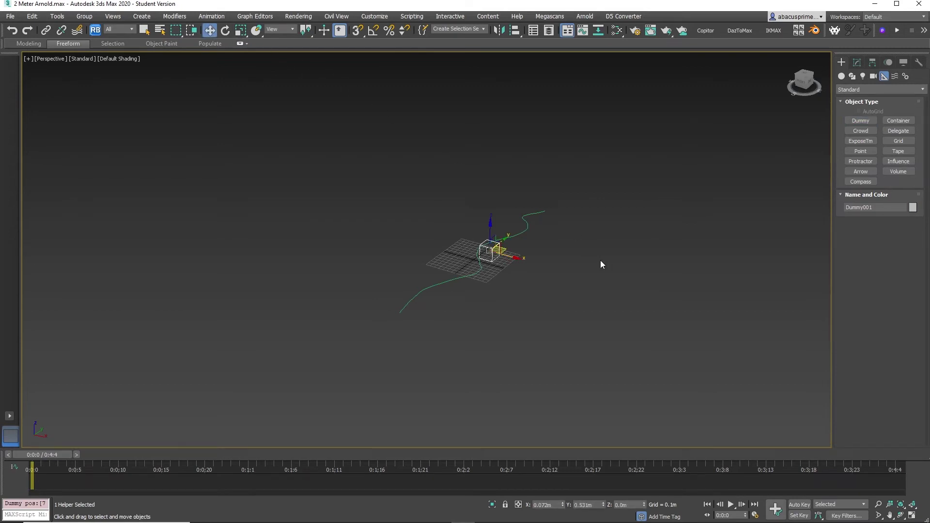
scroll(587, 243, up, 5)
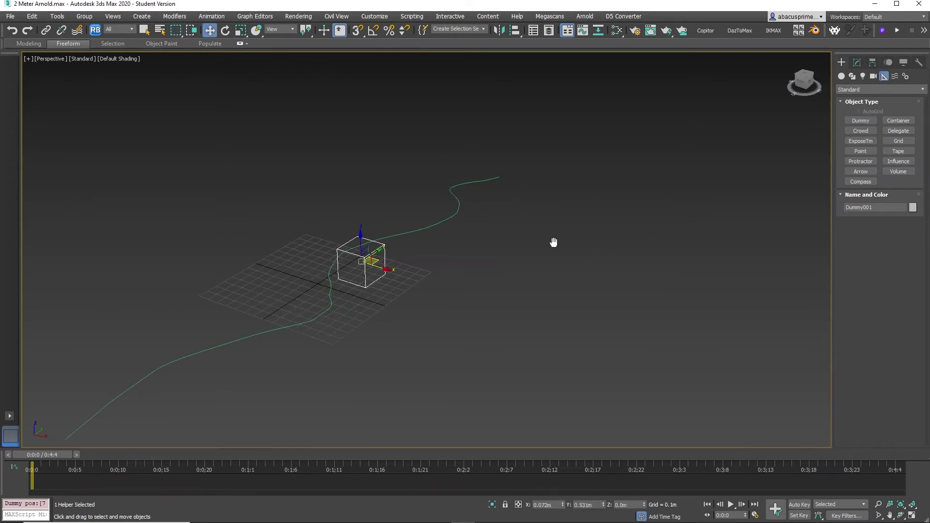
middle_drag(552, 243, 667, 239)
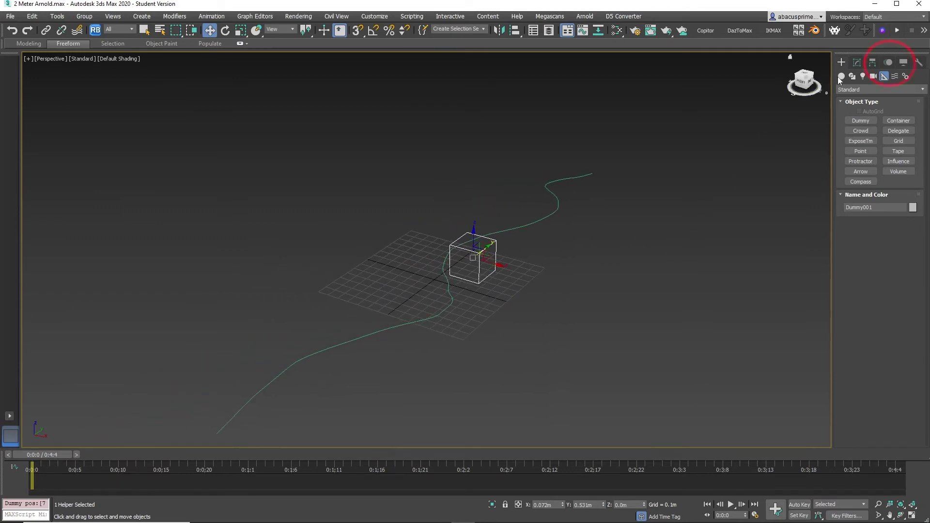
Step: Replace Dummy001's Position XYZ controller with a Path Constraint in the Motion panel
click(889, 62)
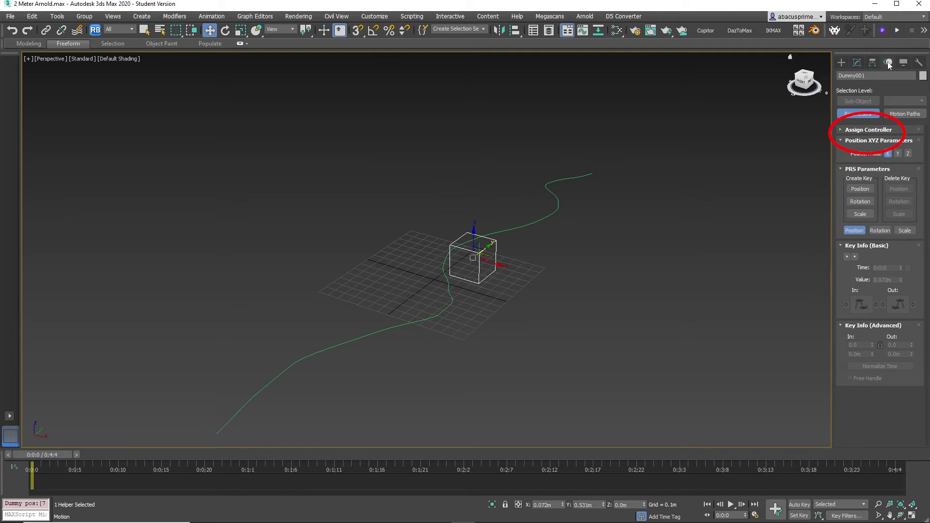
click(842, 131)
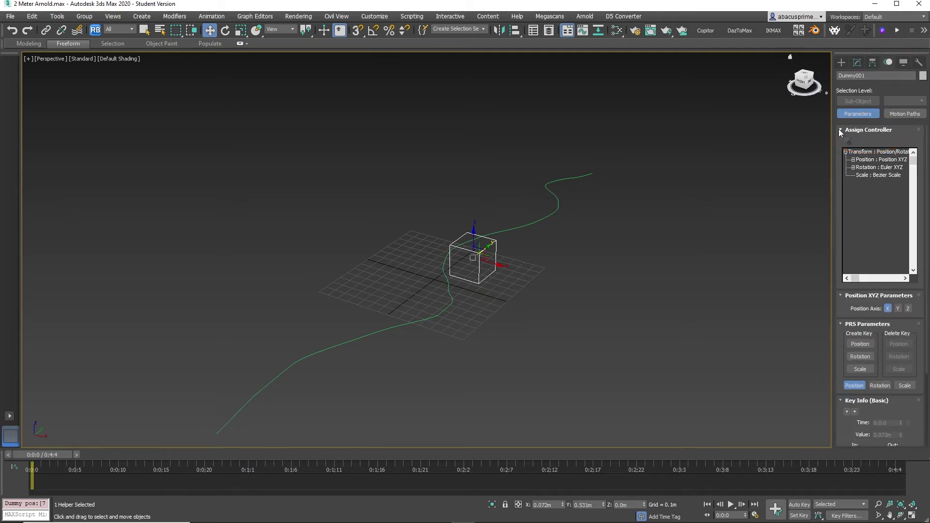
click(876, 162)
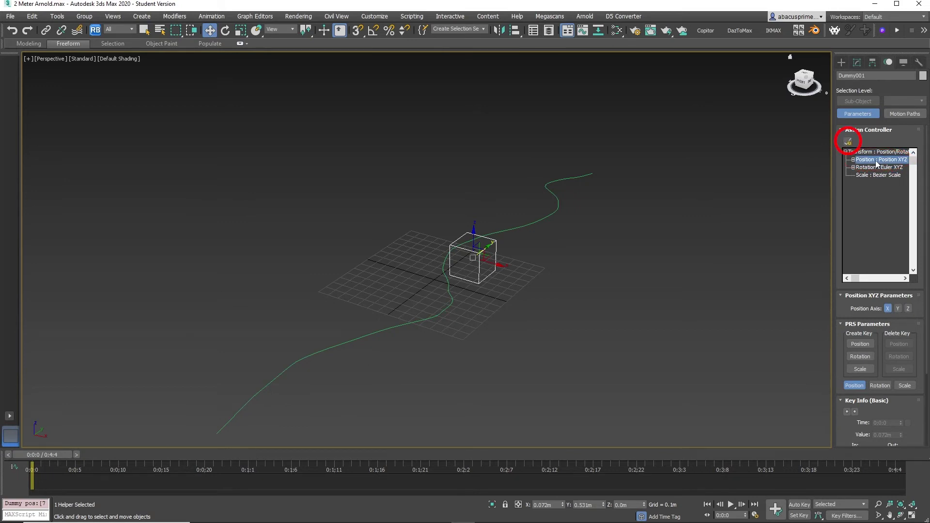
click(849, 142)
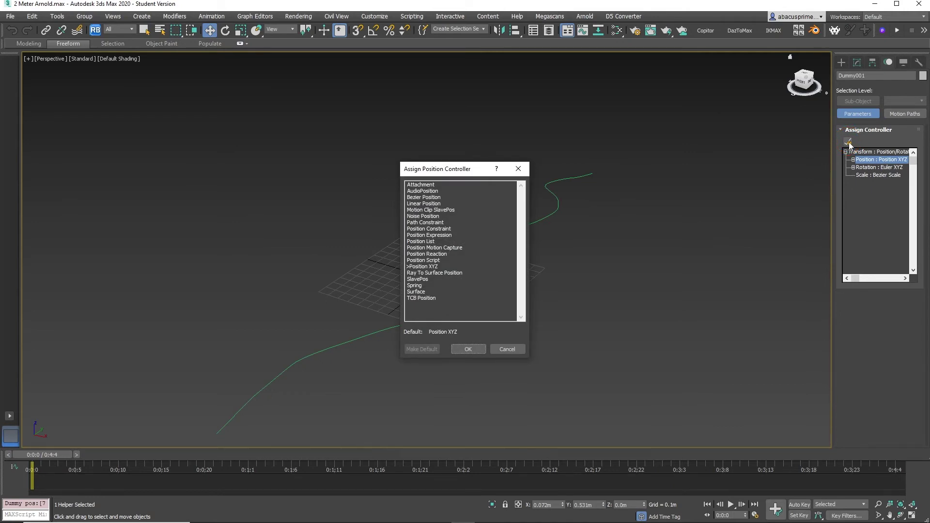
click(416, 224)
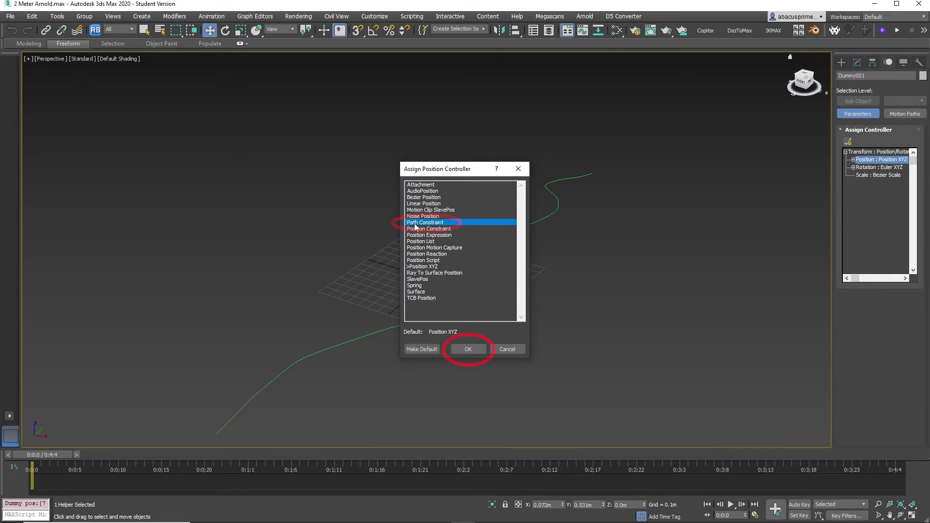
click(468, 349)
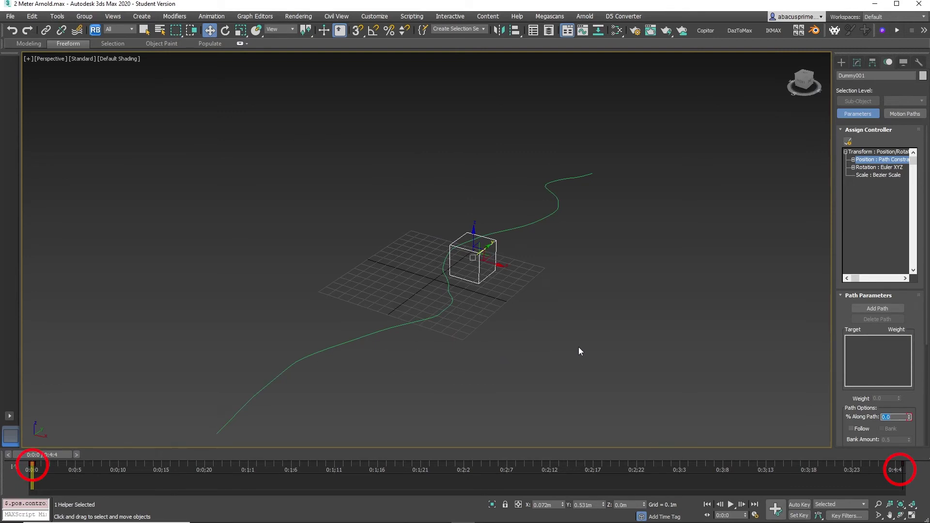
Step: Add Line001 as Dummy001's path with Follow enabled, then preview the motion
click(877, 310)
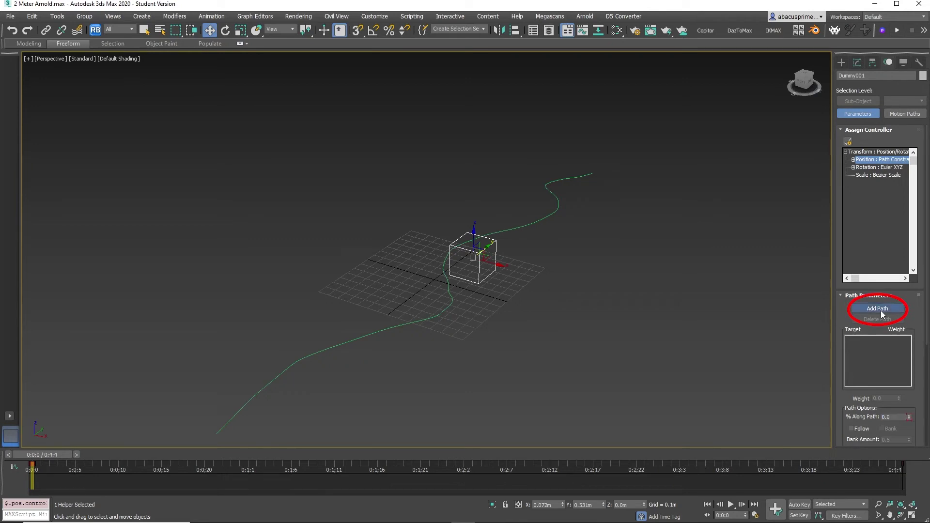
click(540, 219)
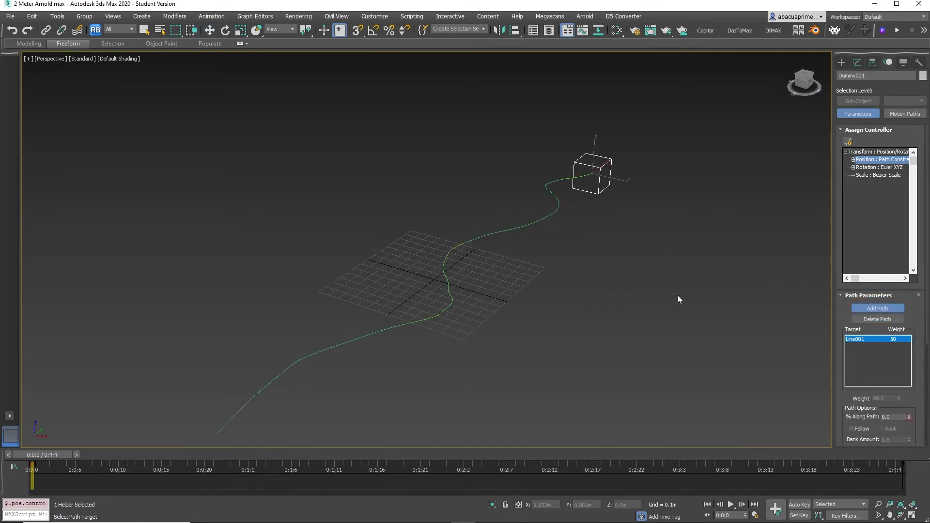
click(858, 430)
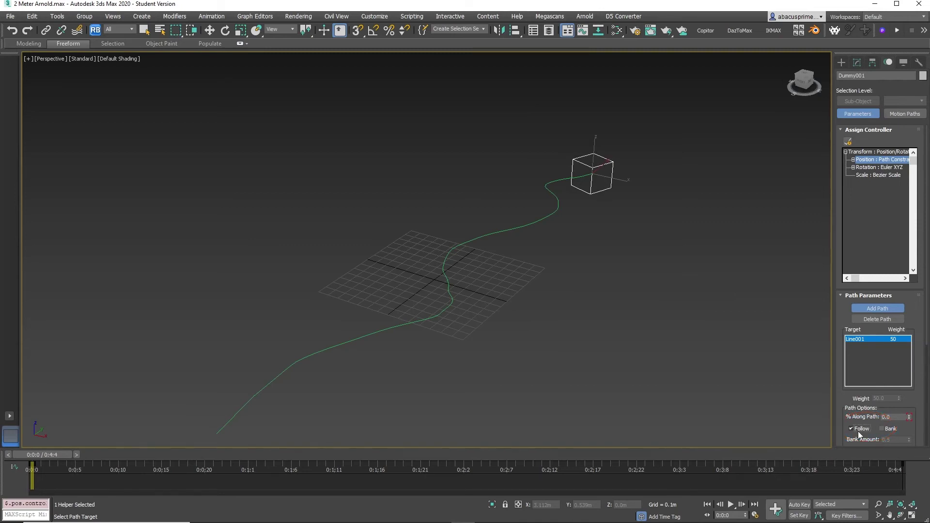
click(731, 505)
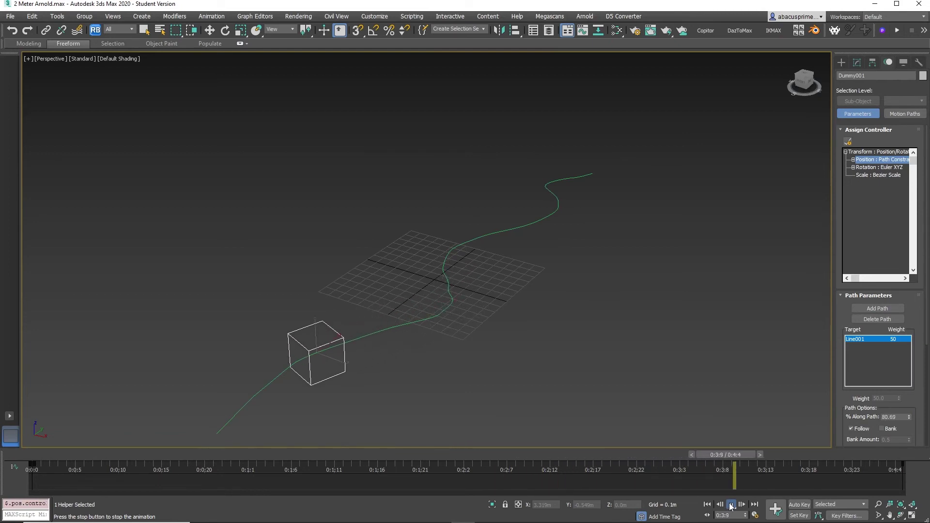
click(731, 505)
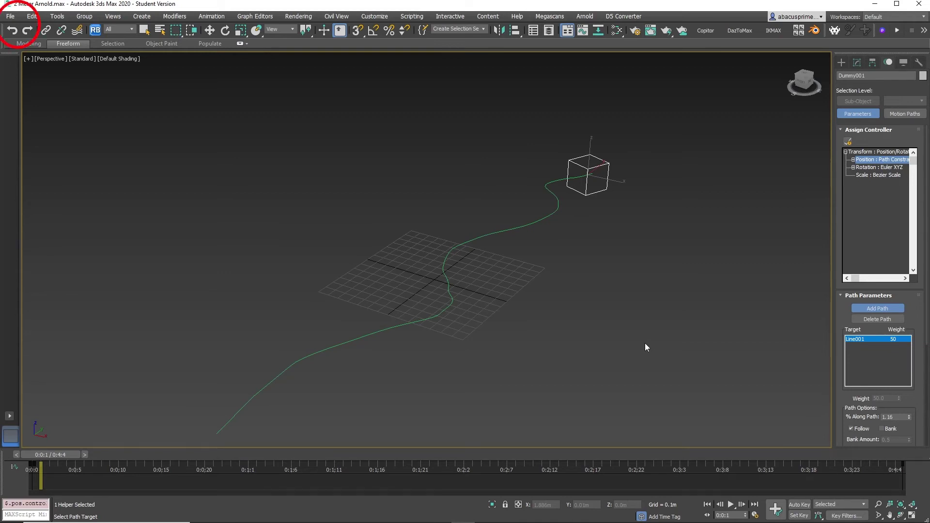
Step: Import Walking.fbx with its animation, accepting the FBX Import options
click(9, 17)
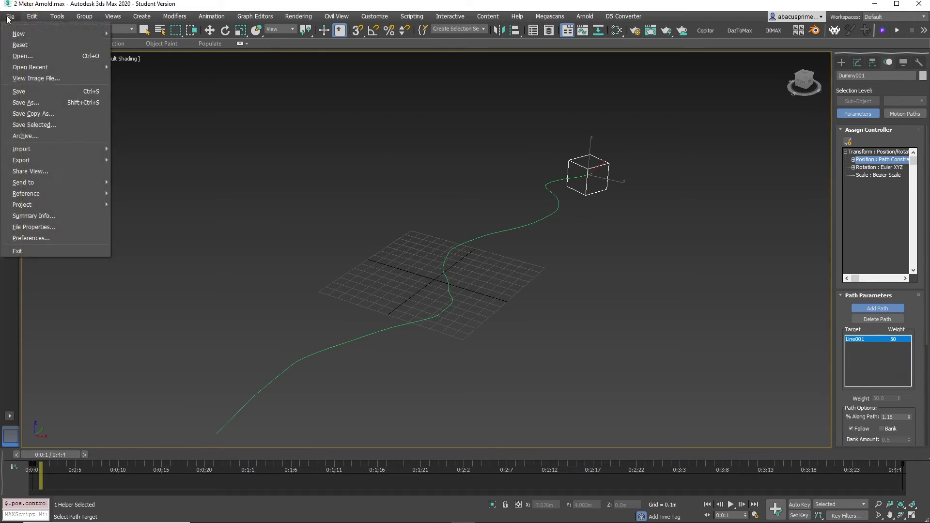
mouse_move(65, 147)
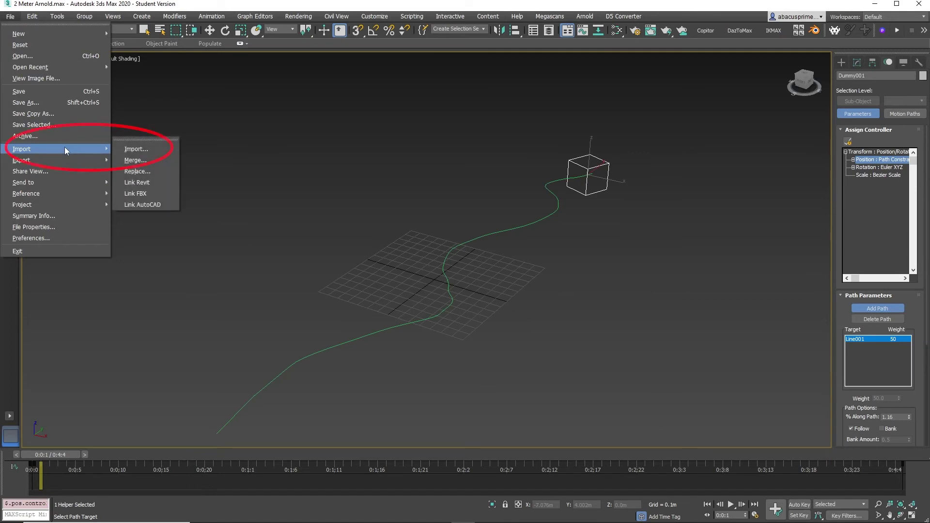
click(140, 149)
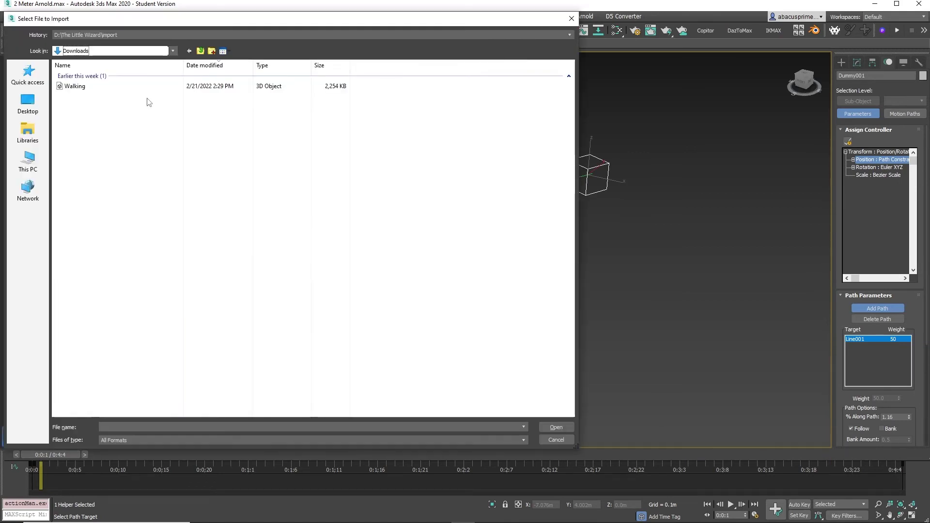
click(76, 87)
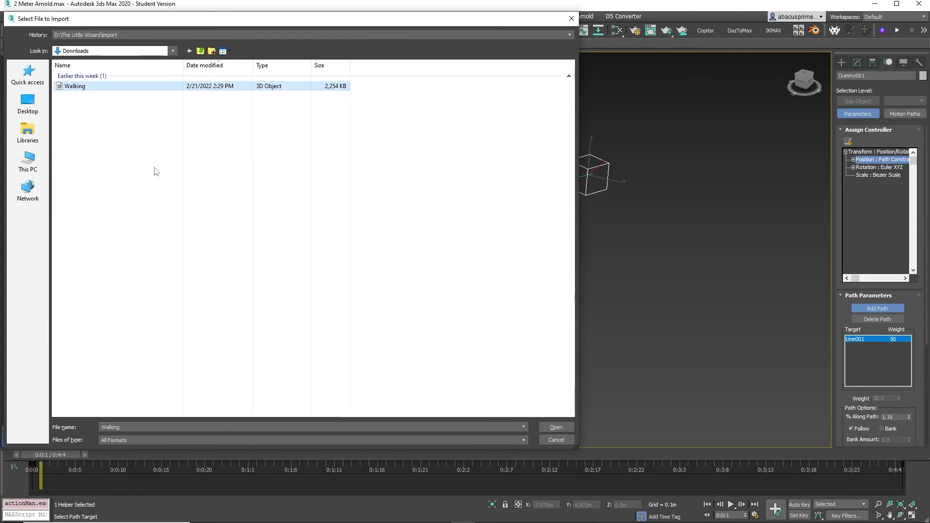
click(553, 426)
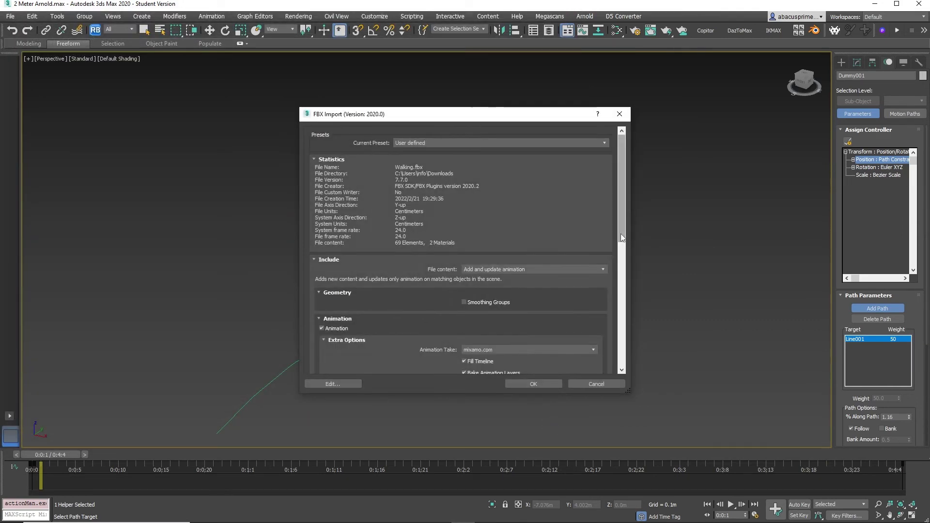
drag(621, 234, 617, 371)
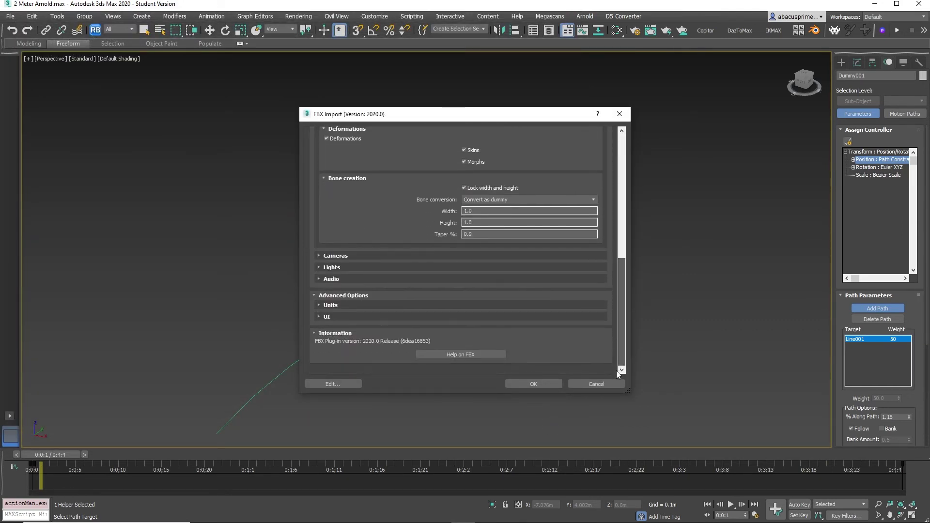
click(547, 385)
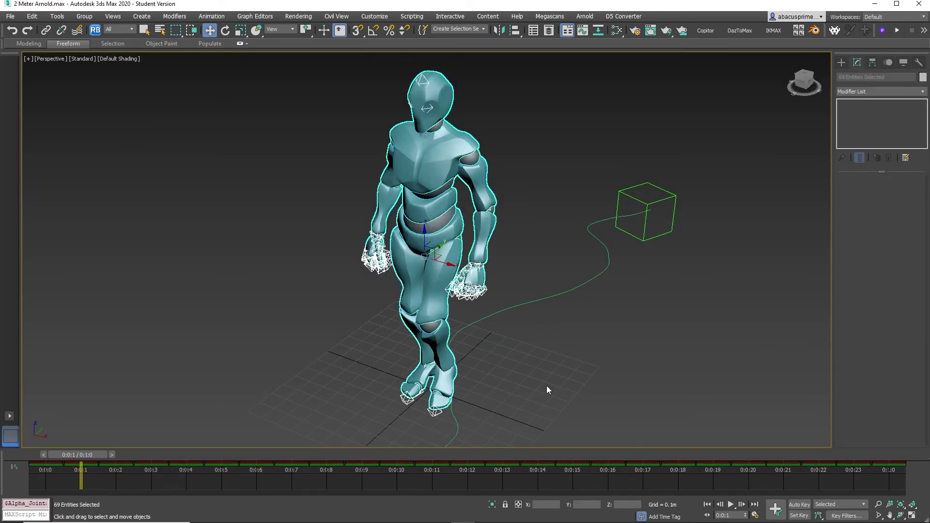
Step: Deselect the character, zoom out to show the path, and hide Dummy001
click(547, 386)
scroll(548, 386, down, 3)
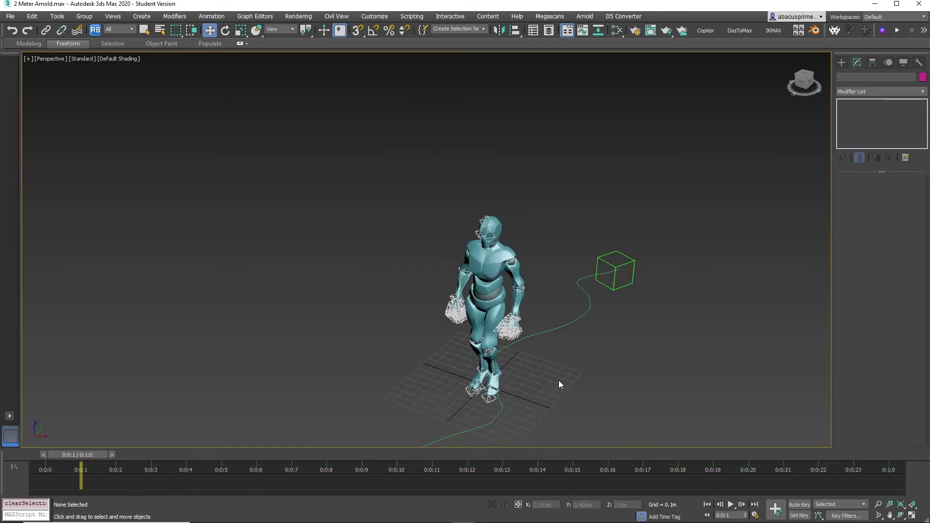
middle_drag(559, 379, 537, 325)
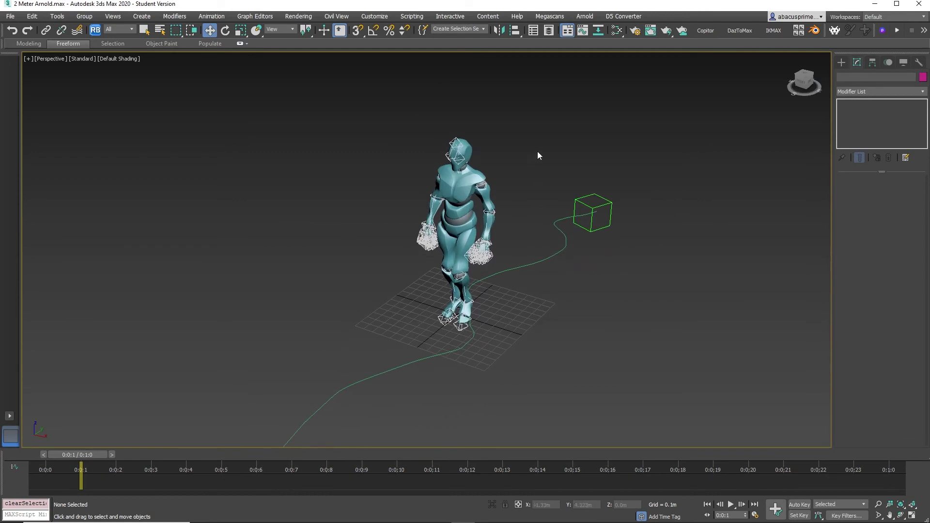
click(579, 203)
right_click(576, 196)
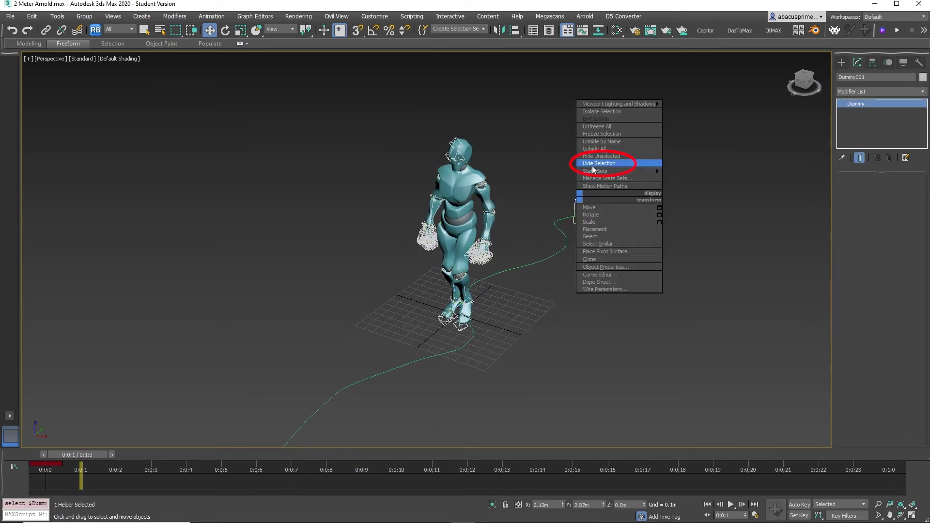
click(594, 165)
Step: Hide the Line001 spline and box-select all 69 character parts
click(575, 214)
right_click(573, 212)
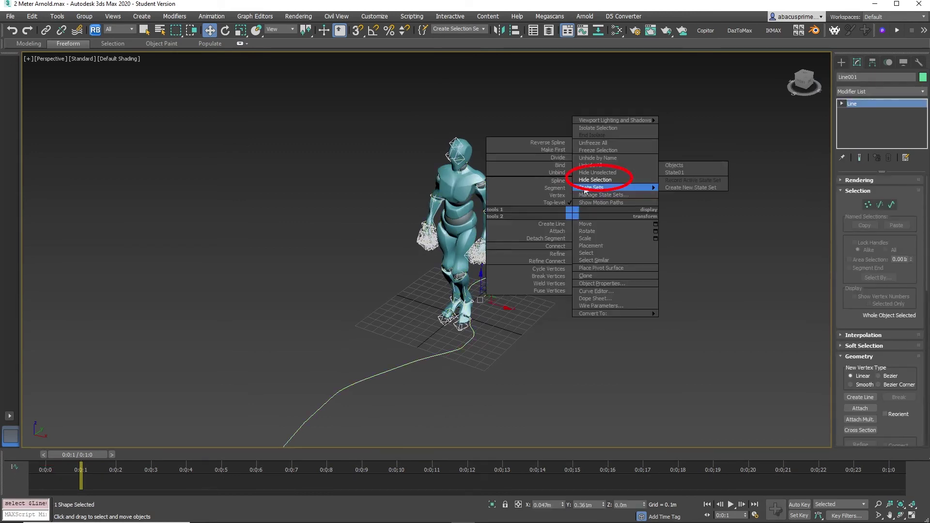
click(581, 181)
drag(362, 110, 519, 329)
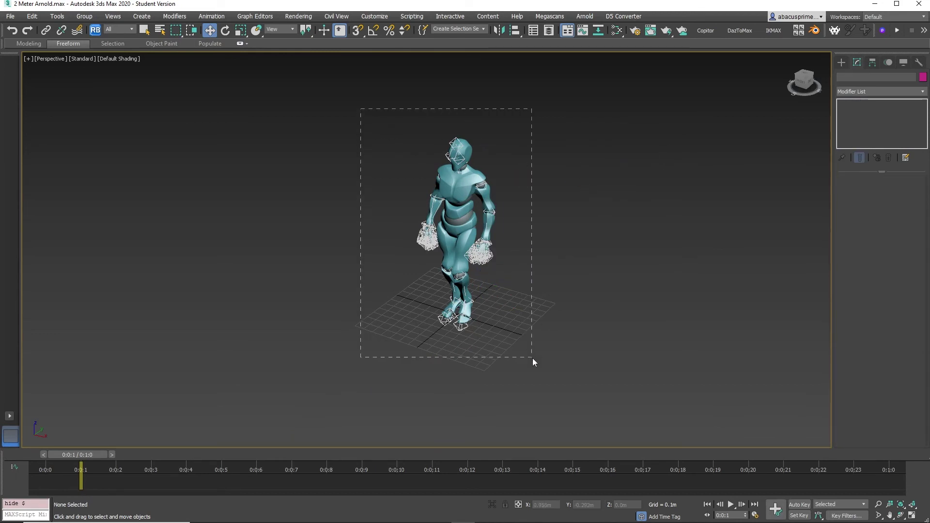
drag(533, 361, 533, 361)
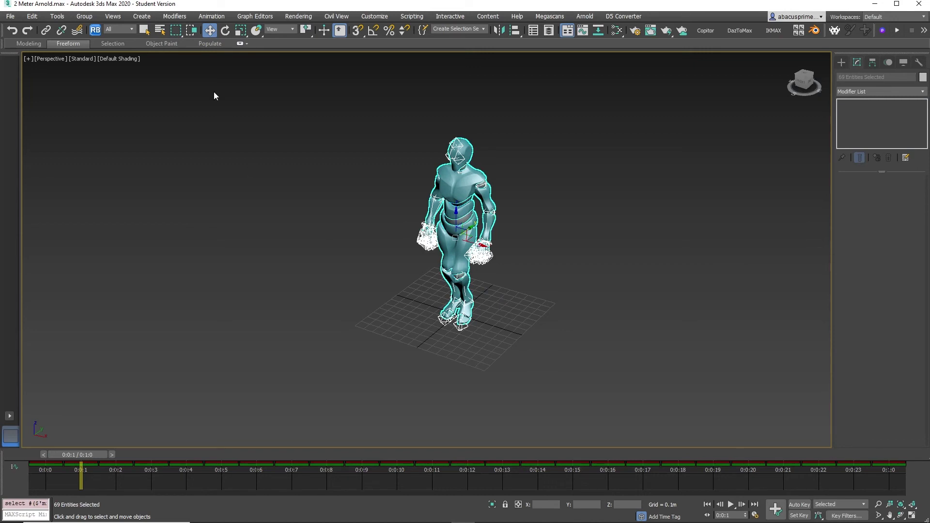
Step: In the Curve Editor, zoom out and select all the walk cycle's keys
click(255, 16)
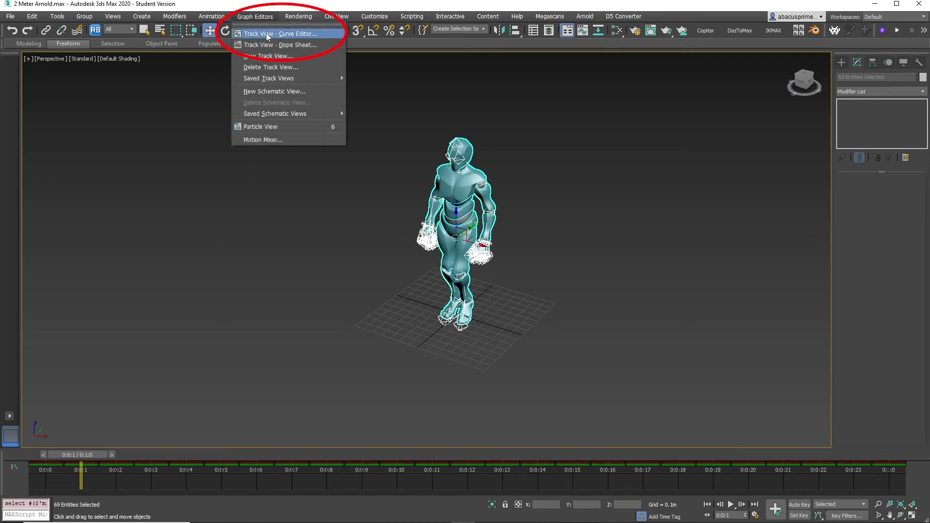
click(266, 32)
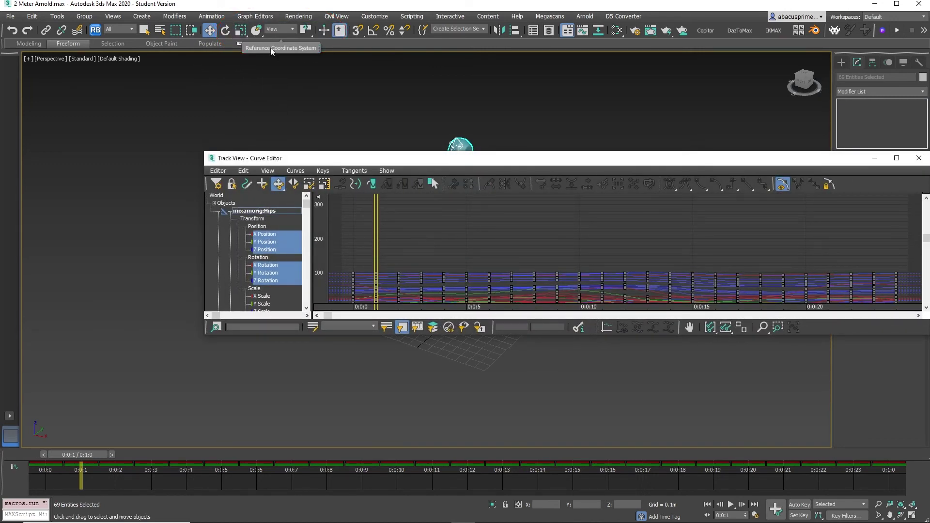
click(762, 327)
drag(708, 251, 633, 289)
middle_drag(656, 243, 575, 224)
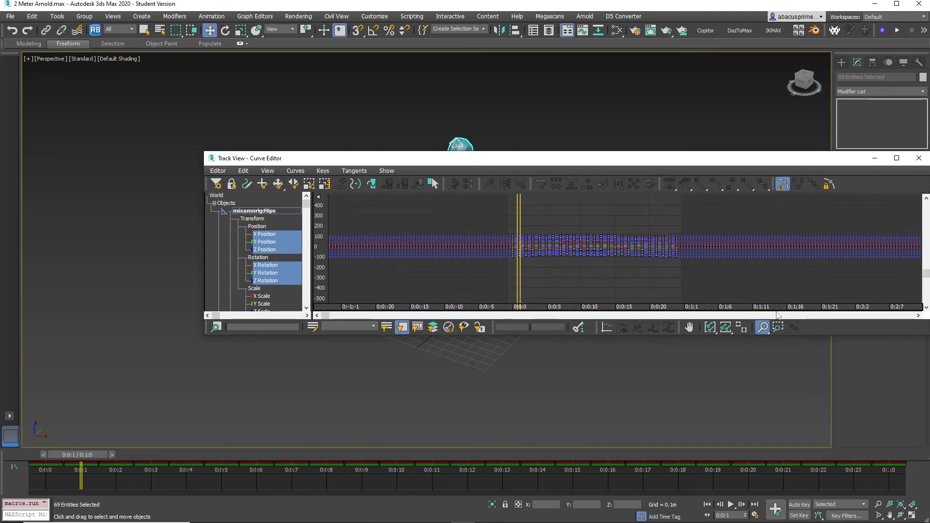
click(764, 327)
drag(493, 220, 711, 290)
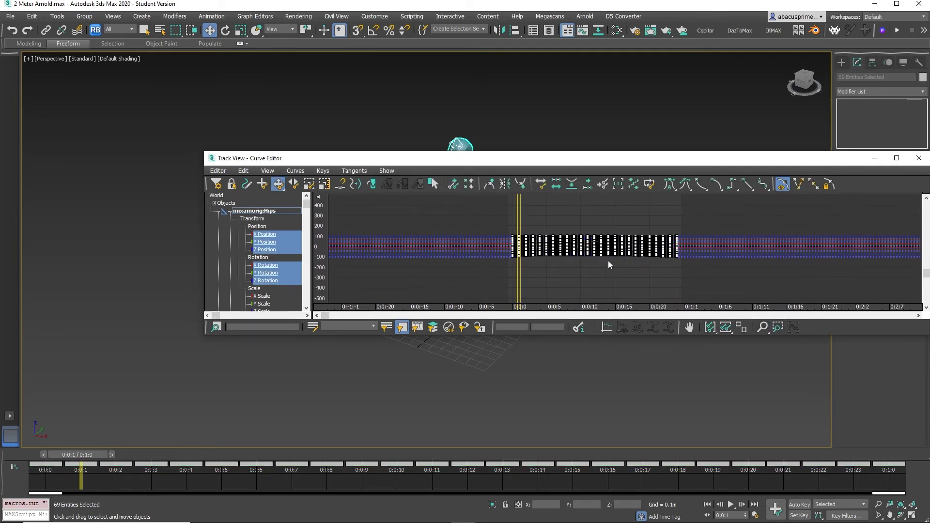
Step: Set the curves' Out Of Range Type to Cycle and close the Curve Editor
click(243, 171)
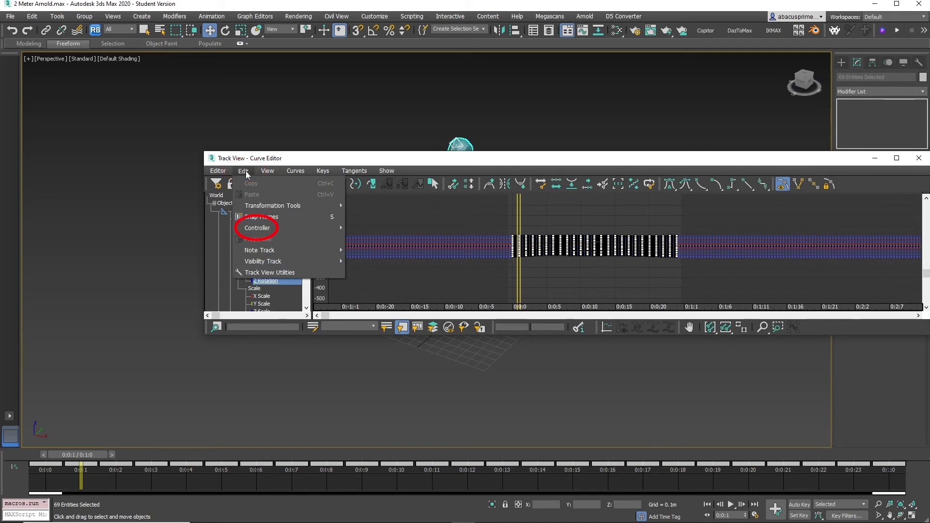
mouse_move(277, 230)
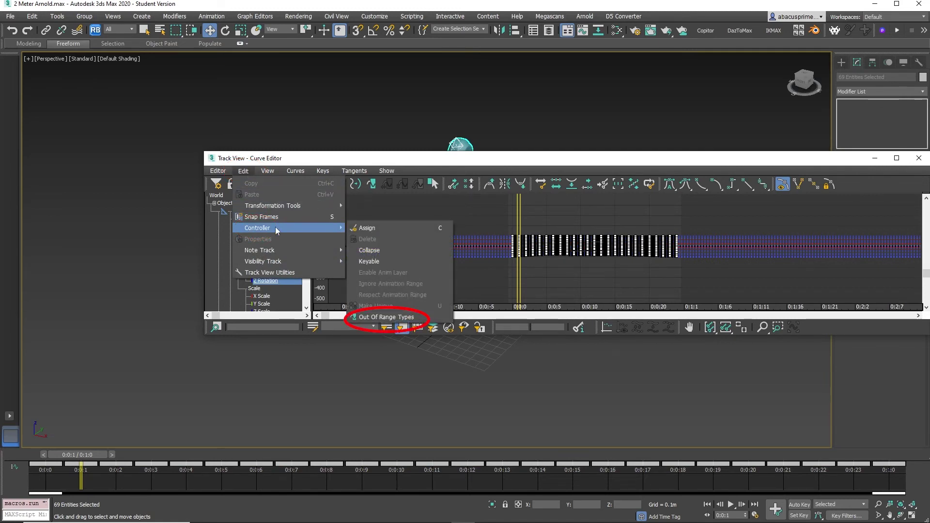
click(386, 317)
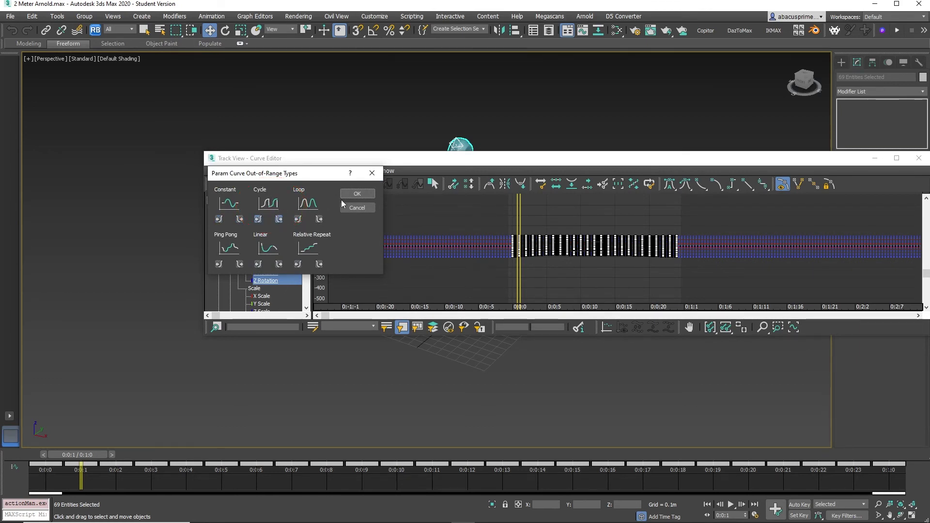
click(354, 194)
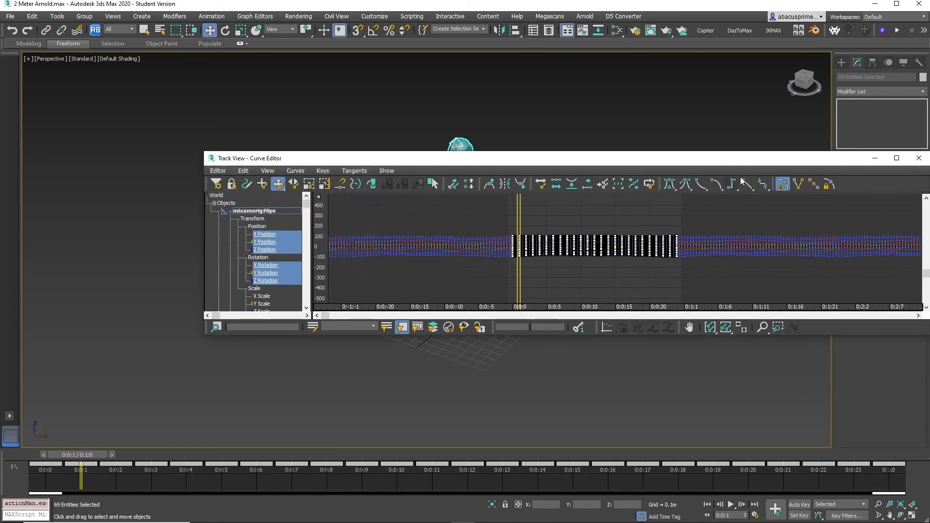
click(911, 161)
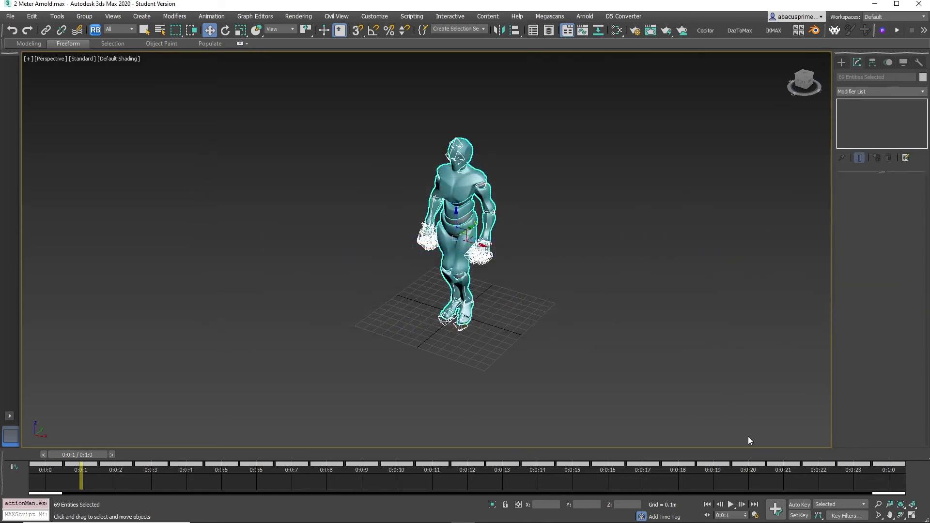
Step: Preview playback, then group the selected character parts as Group001
click(730, 506)
click(732, 505)
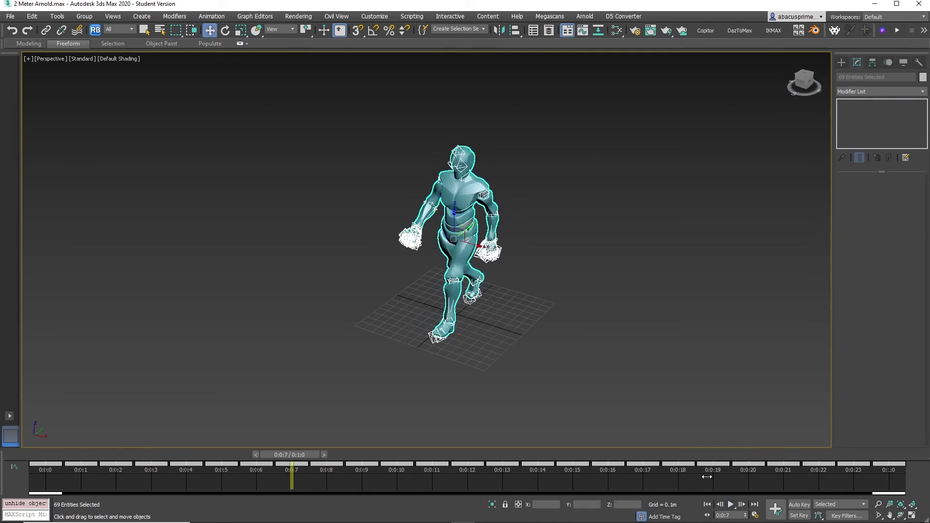
click(85, 17)
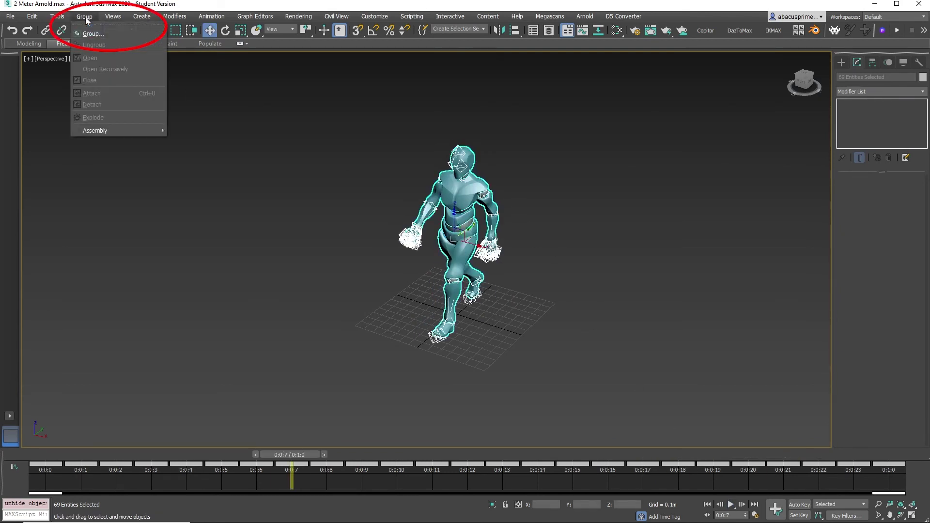
click(97, 33)
click(474, 283)
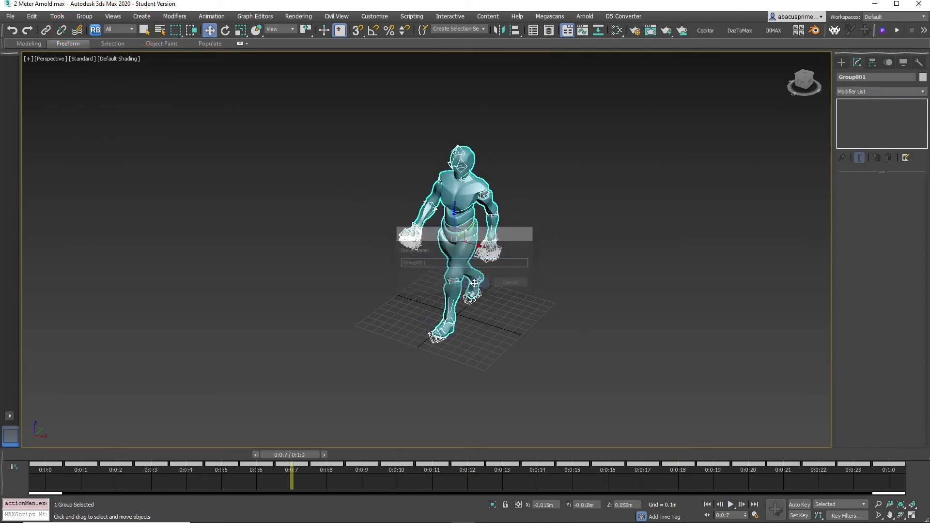
Step: Unhide all hidden objects and clear the selection
right_click(534, 307)
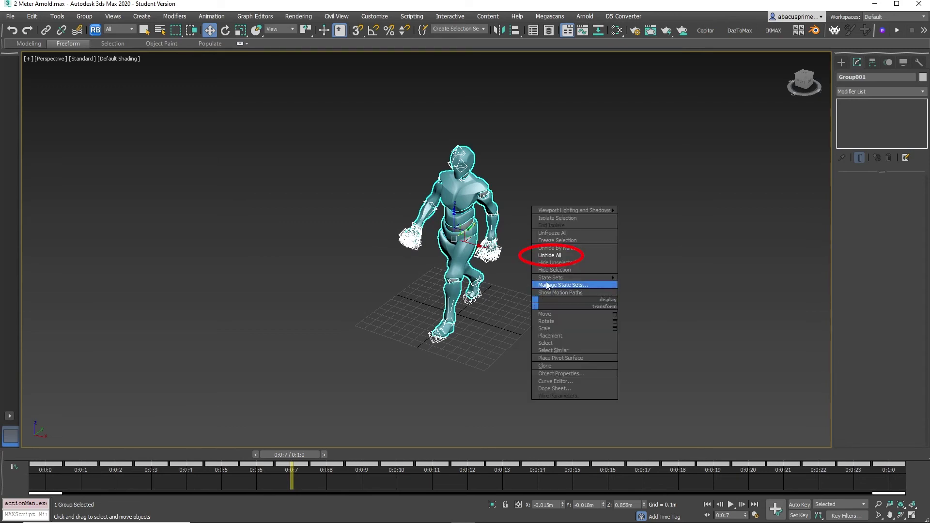
click(556, 256)
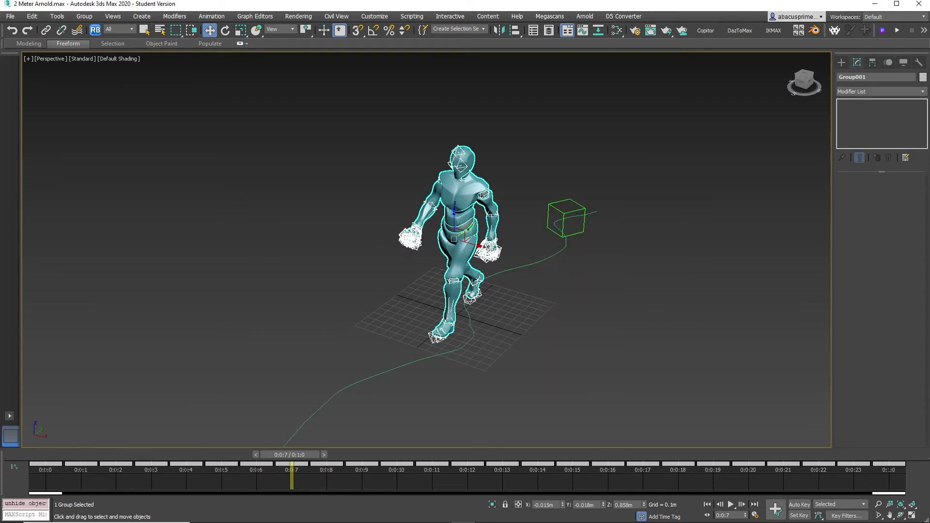
click(587, 330)
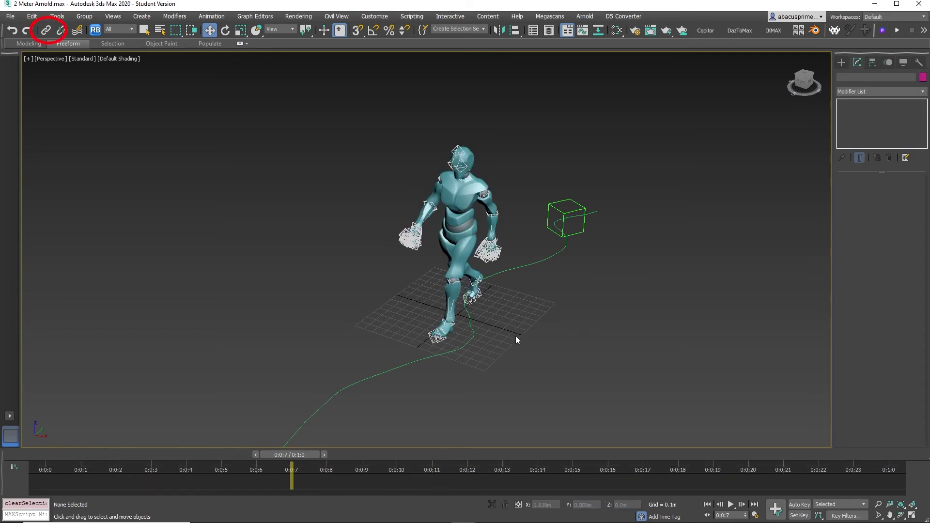
Step: Link Group001 to Dummy001 with Select and Link and test it by scrubbing and playing
click(47, 31)
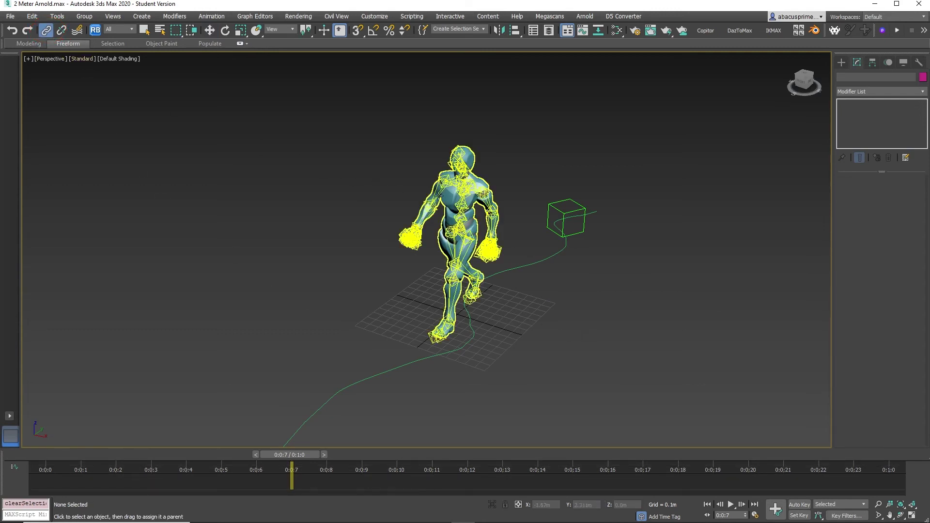
drag(447, 196, 542, 225)
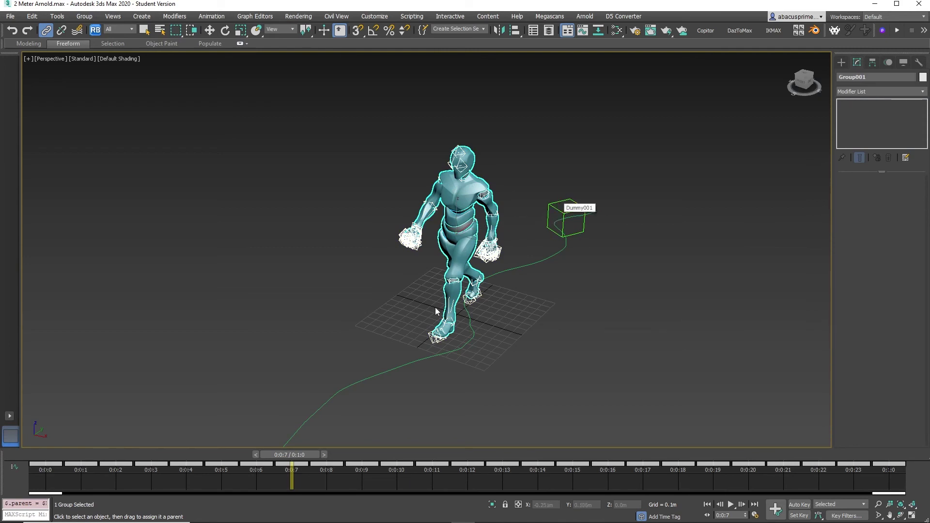
drag(297, 449, 20, 457)
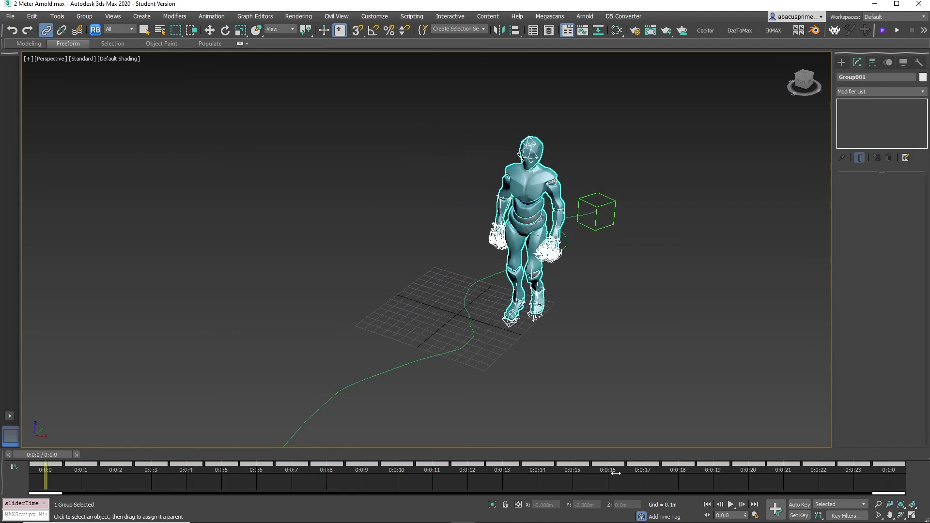
click(730, 506)
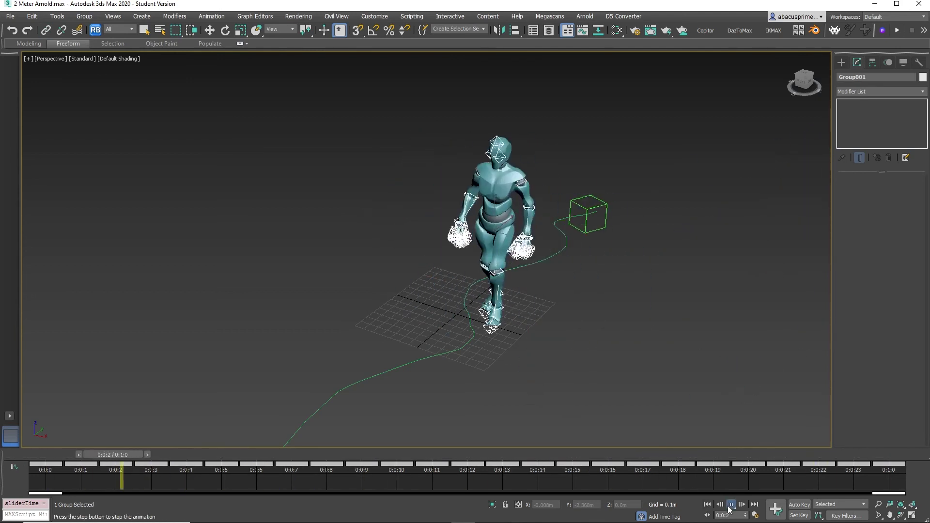
click(730, 505)
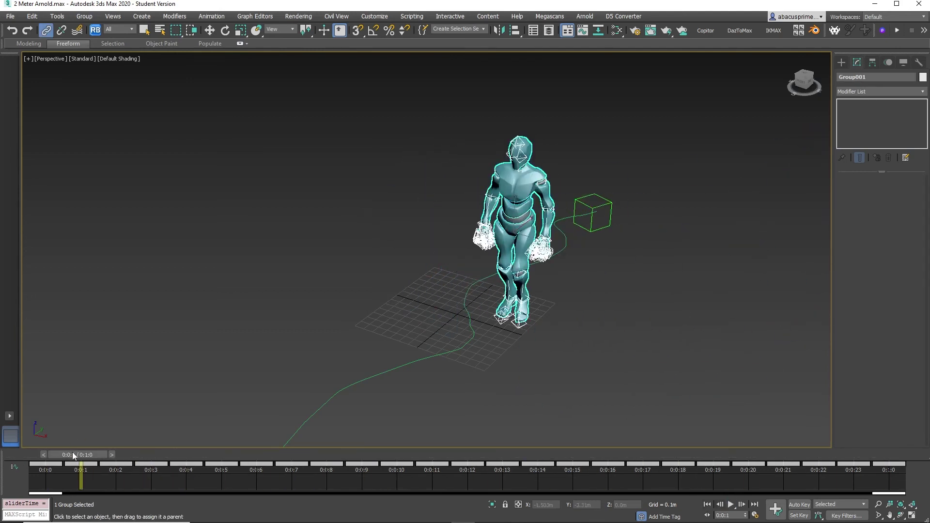
Step: Return to frame 0 and reselect Group001 with Select and Move
drag(73, 456, 39, 455)
click(211, 30)
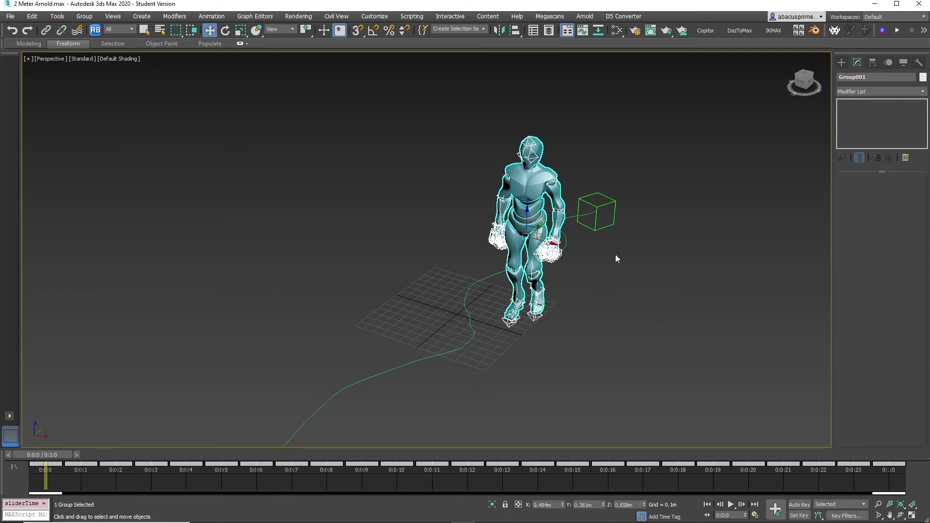
click(615, 254)
click(515, 215)
Step: Move Group001 up onto the dummy and check its placement from side and front views
drag(531, 234, 624, 227)
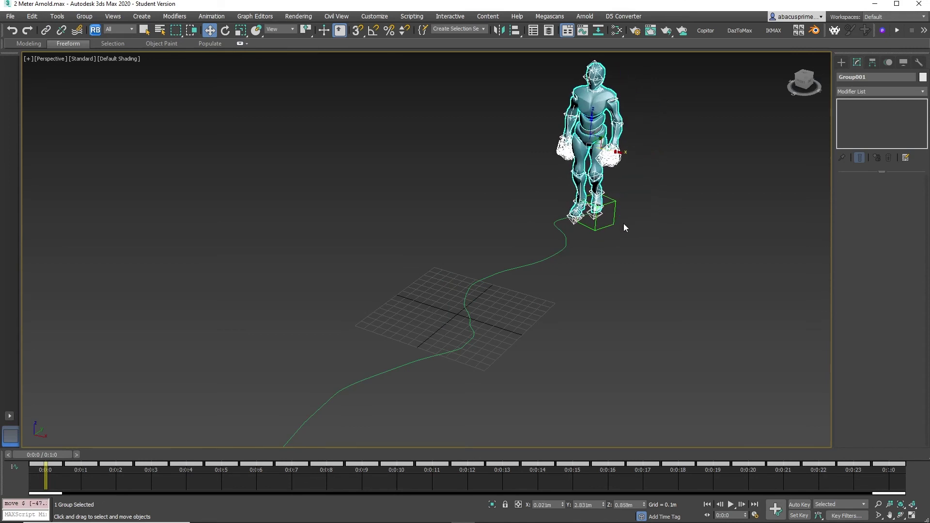
alt+middle_drag(624, 223, 560, 202)
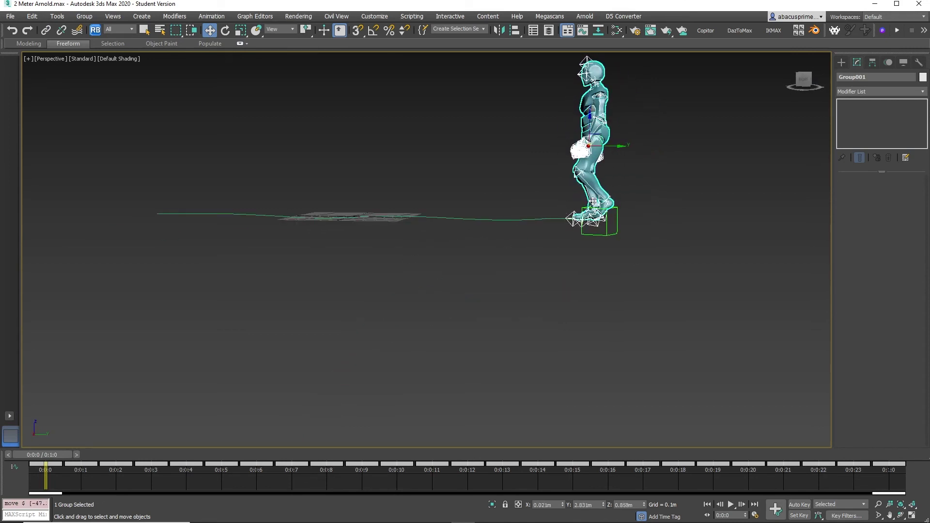
scroll(593, 201, up, 3)
alt+middle_drag(593, 208, 641, 297)
Step: Rotate Group001 -37.79° about Z to face along the path
click(226, 31)
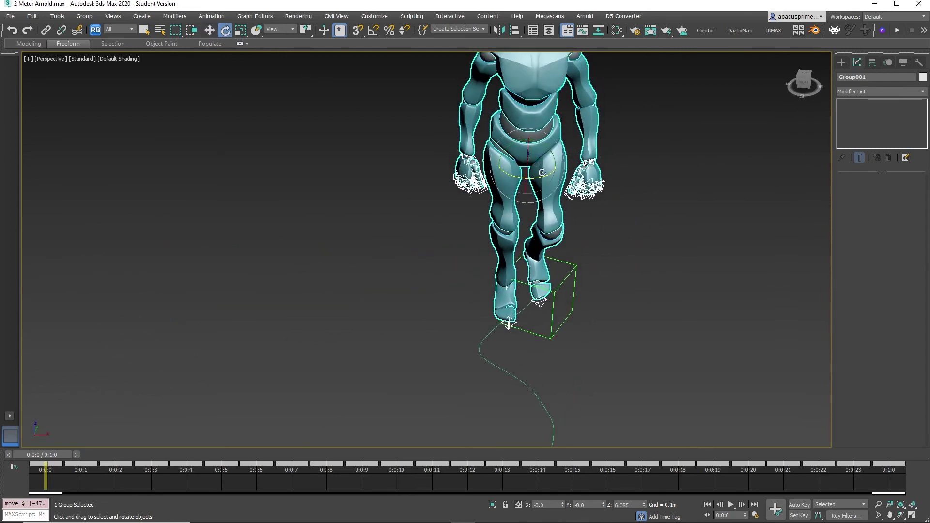
drag(543, 172, 504, 187)
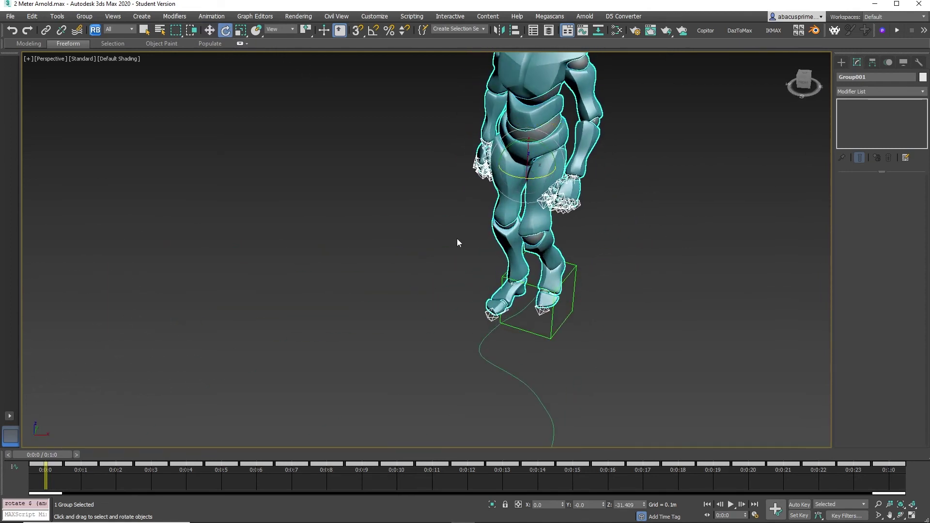
scroll(436, 252, down, 6)
alt+middle_drag(504, 295, 566, 252)
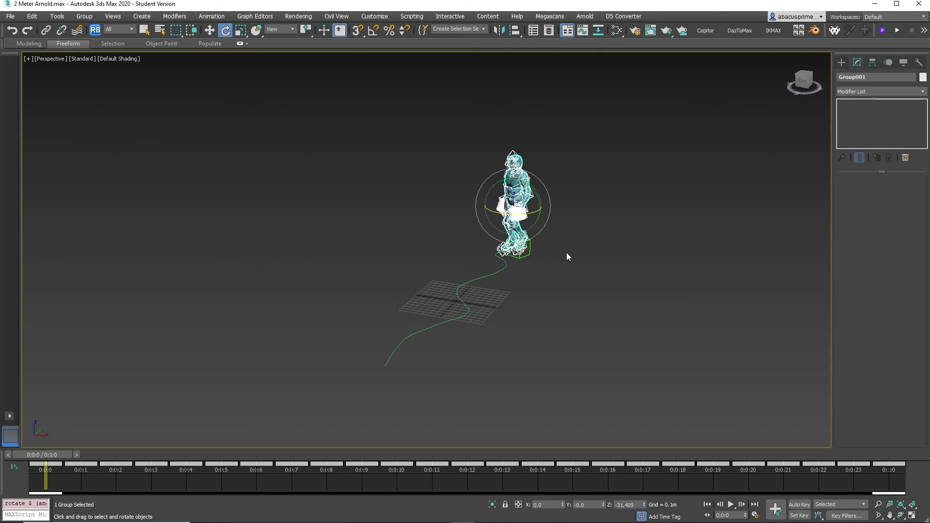
click(755, 516)
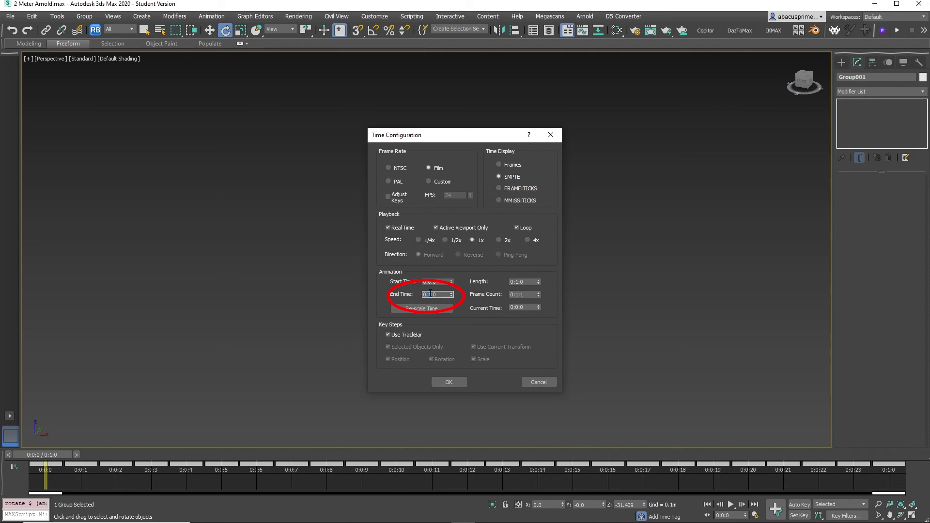
Step: Set the animation End Time to 0:20:0 and select Dummy001 with the Move tool
text(0)
click(449, 381)
key(w)
click(529, 255)
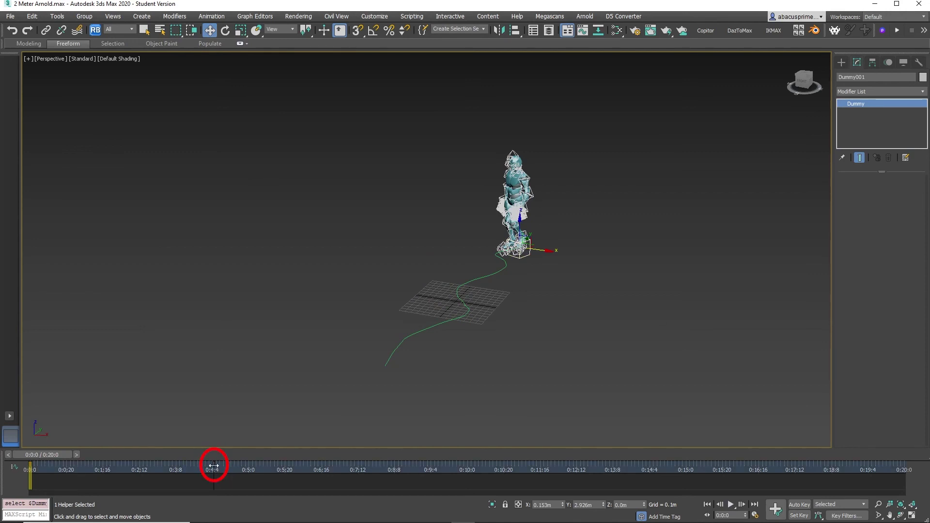
Step: Move Dummy001's keys from 0:4:4 to 0:6:9 and 0:10:0 to 0:7:12, previewing the walk
drag(213, 466, 309, 465)
click(731, 504)
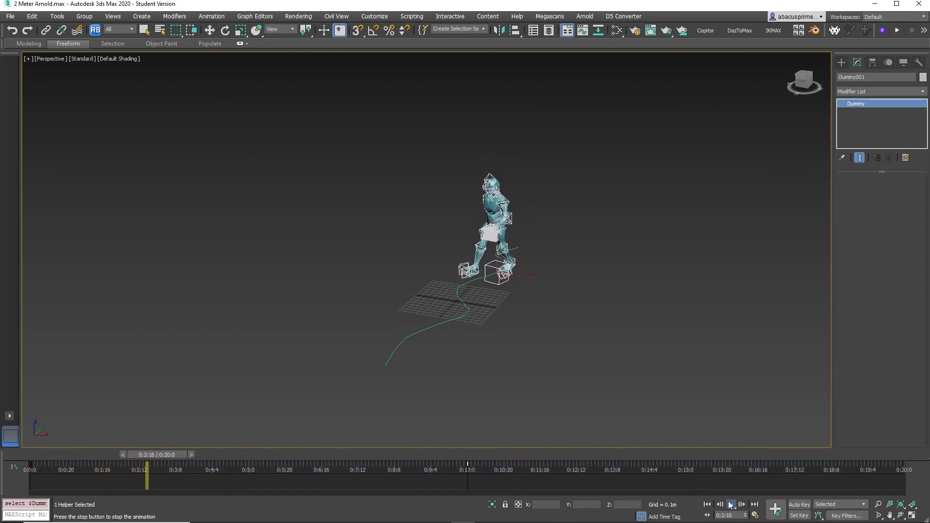
click(731, 504)
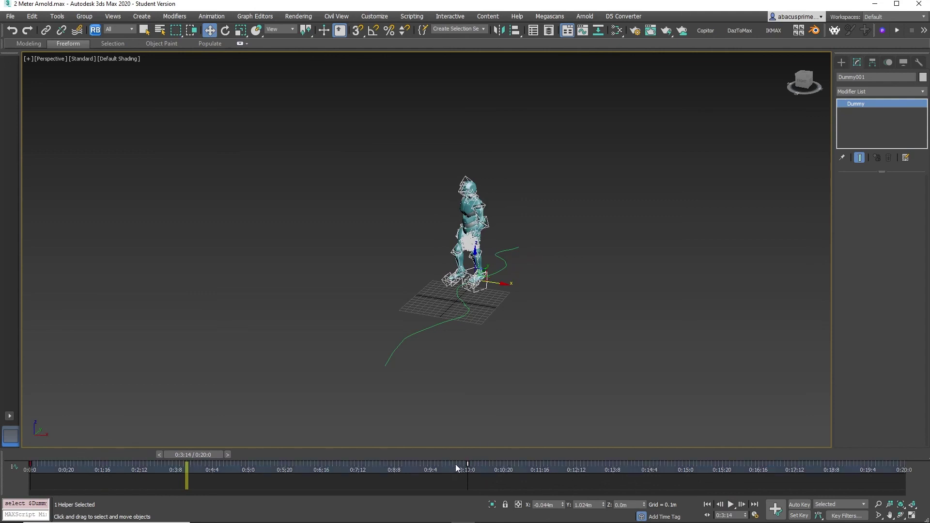
drag(467, 463, 357, 465)
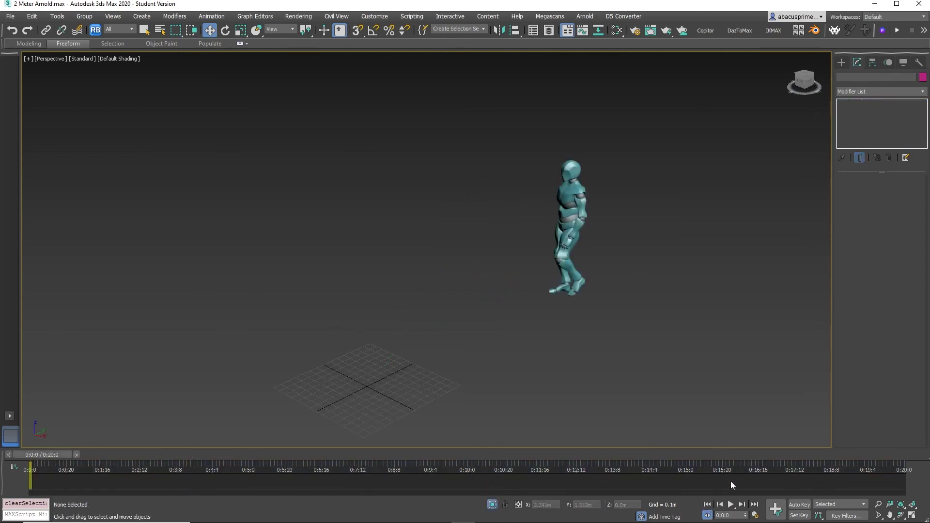
click(731, 505)
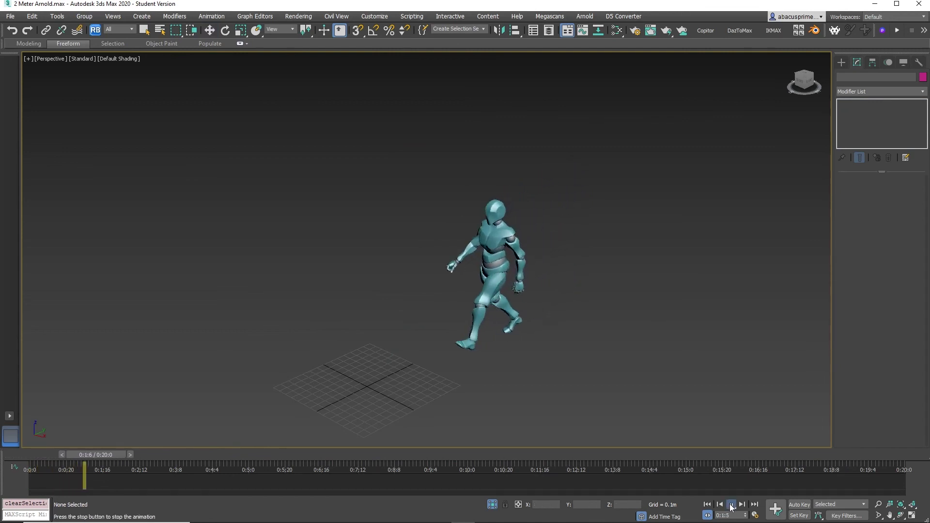